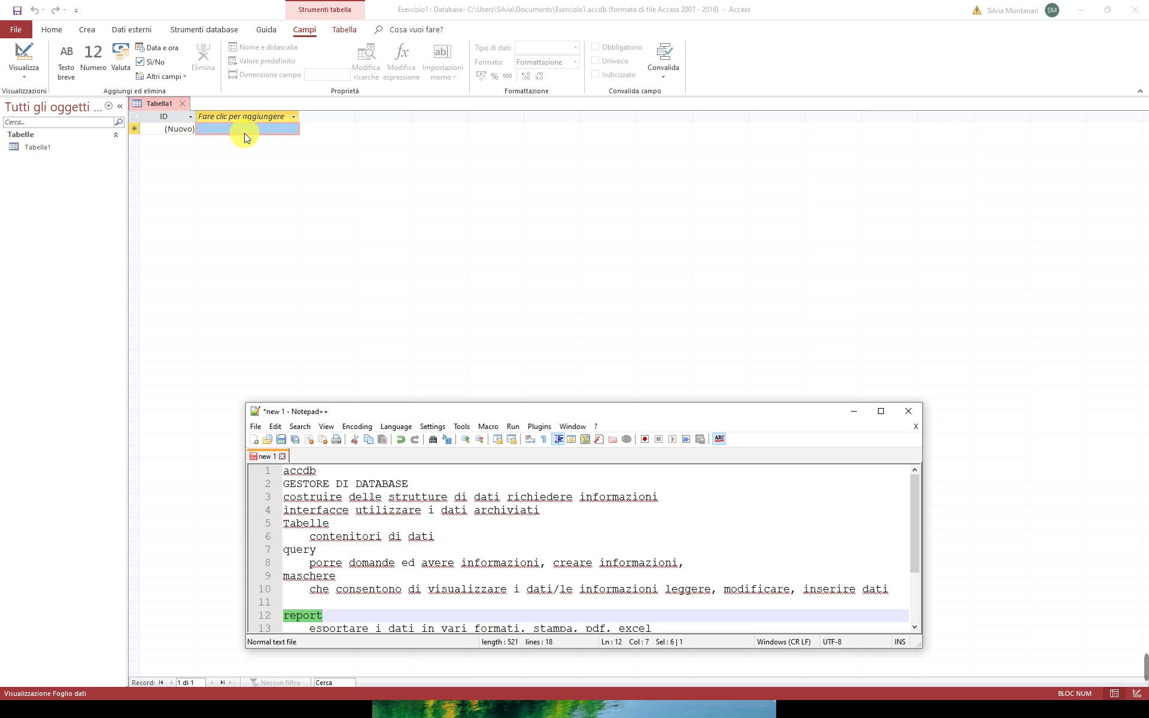
Step: Start a new document in Notepad++ and write the heading "Visualizzazione degli oggetti" on the first line
left_click(254, 439)
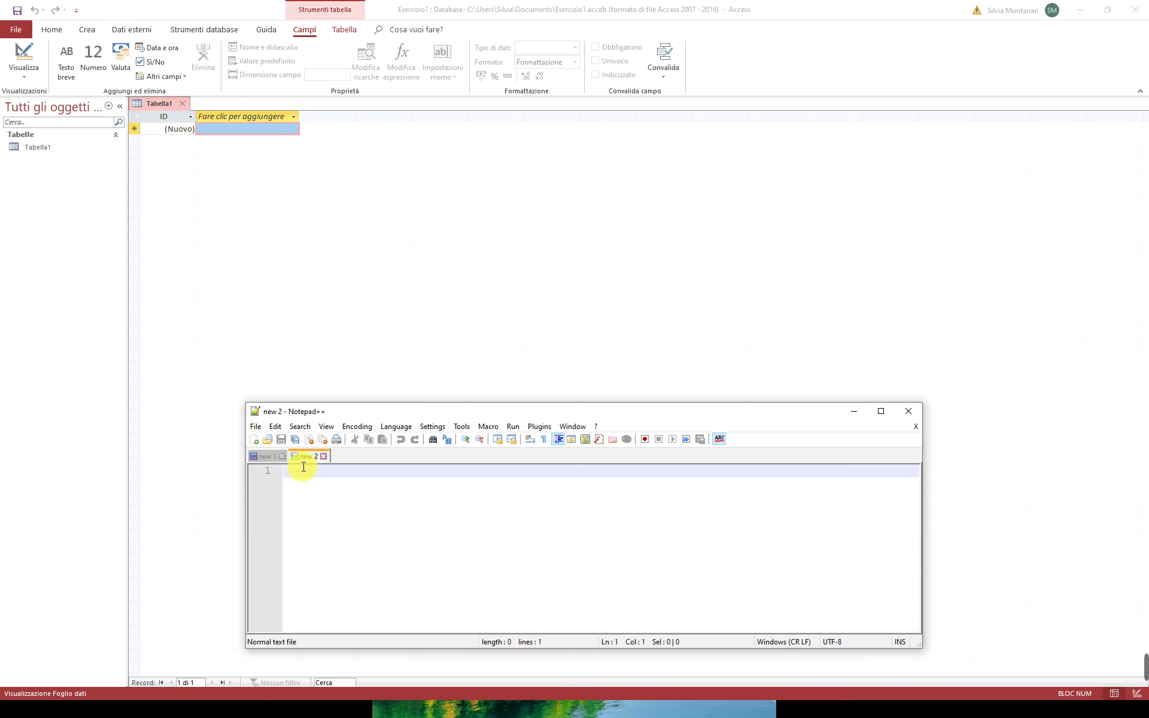
type("Visualizza")
type("zi")
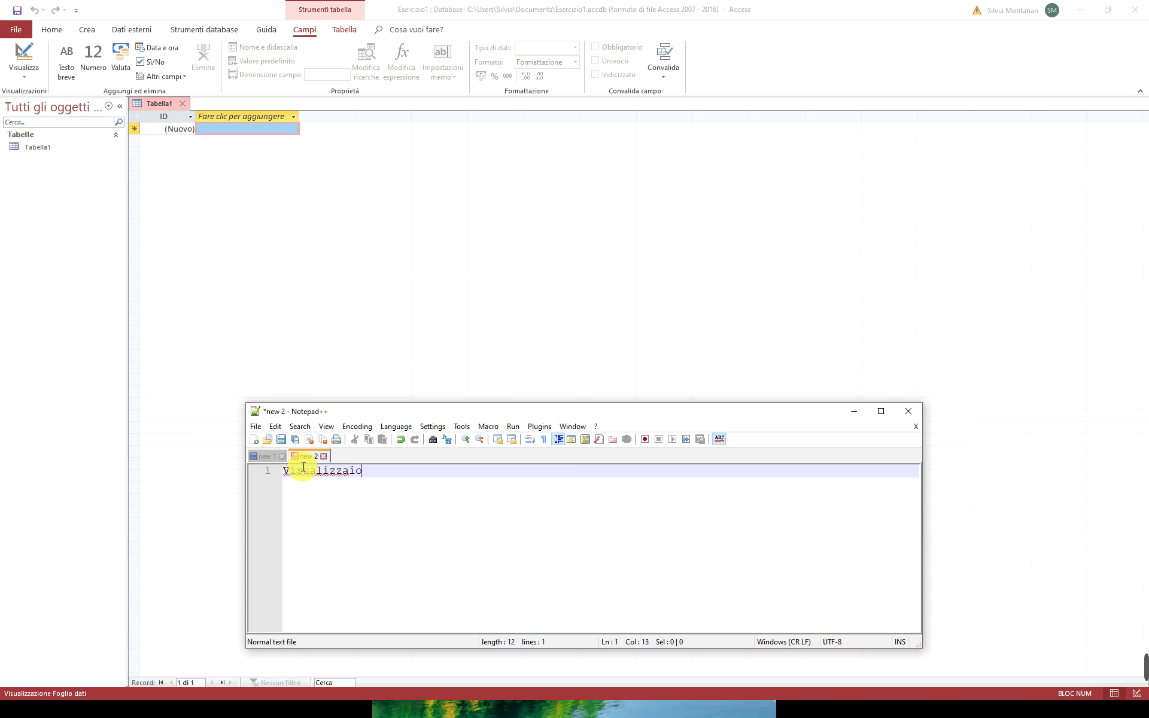
key("BackSpace")
key("BackSpace")
type("zione degli oggetti")
key("Return")
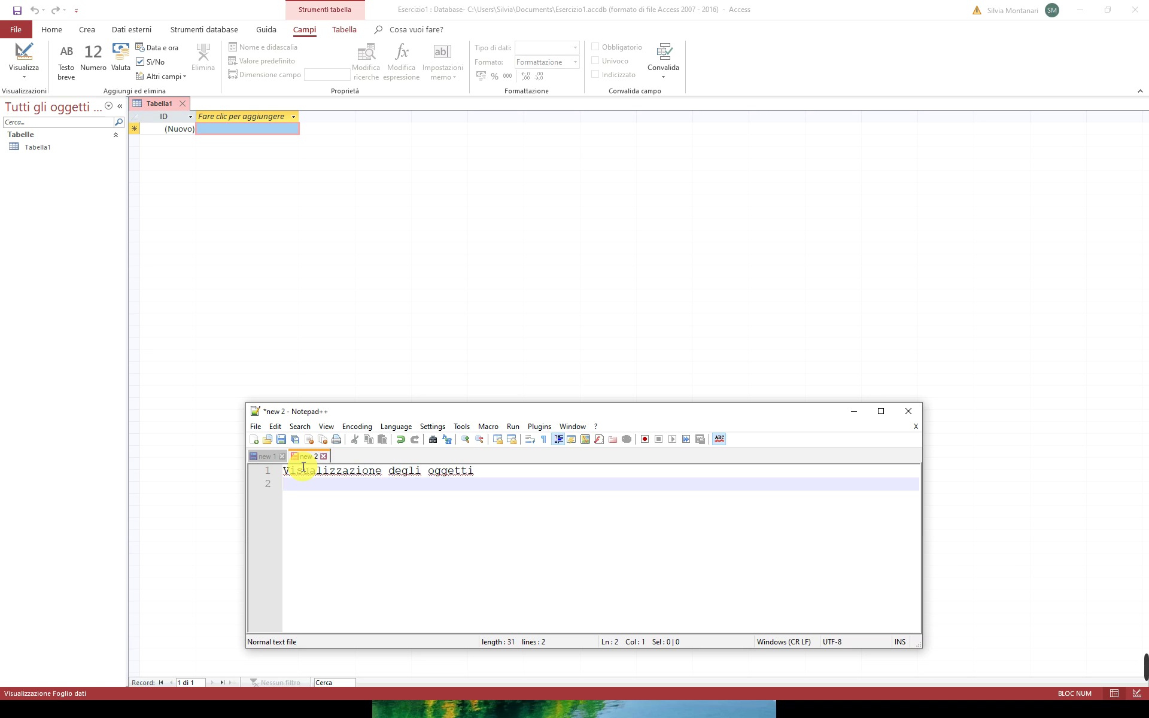
Step: Add the lines "Modalità dati" and "Modalità struttura" below the heading, and highlight the words "dati" and "struttura"
type("Modalità dati")
key("Return")
type("Modalità struttura")
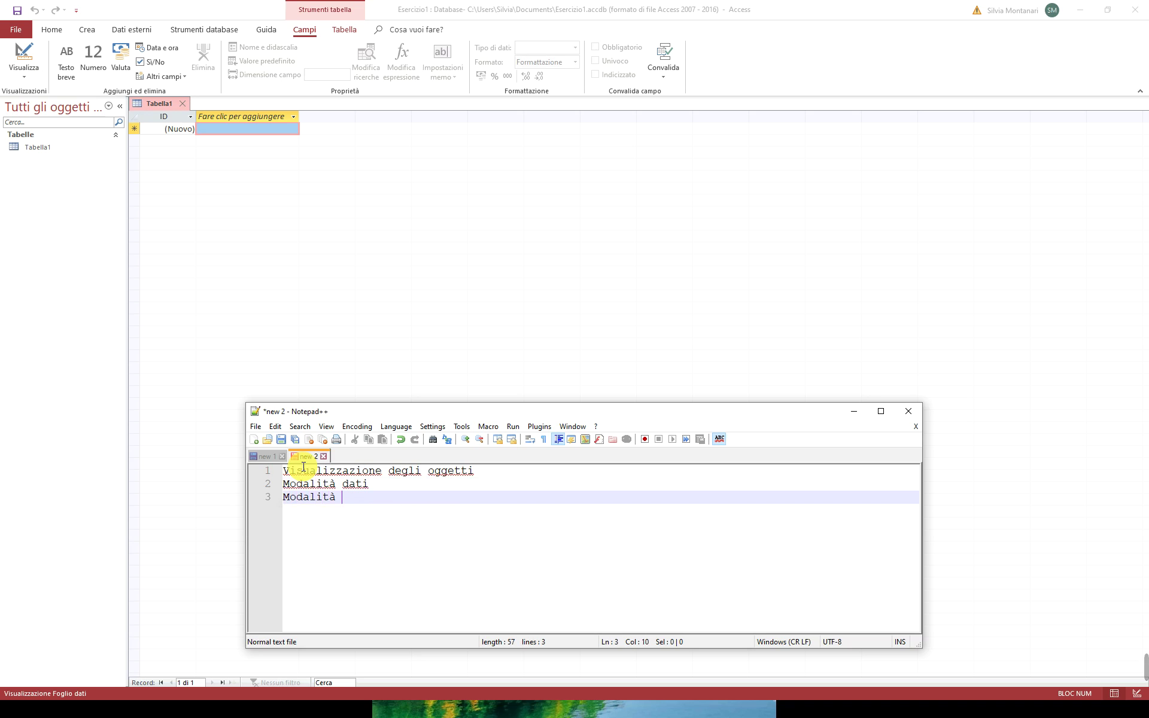
key("Return")
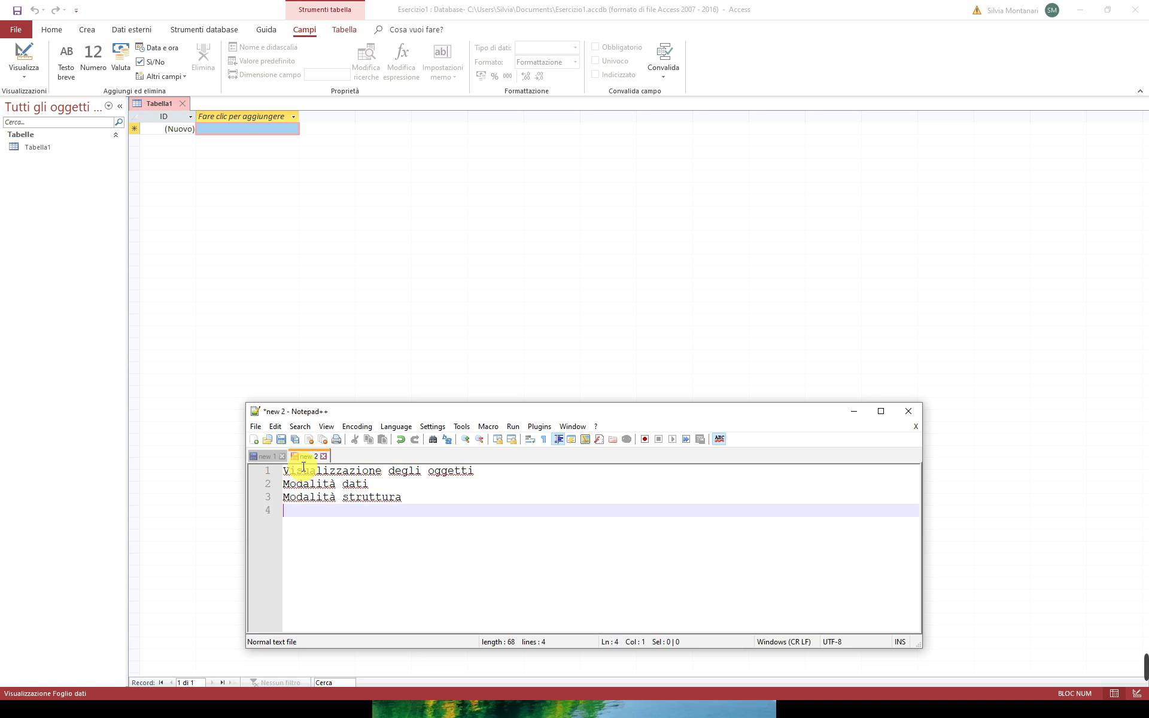
double_click(359, 483)
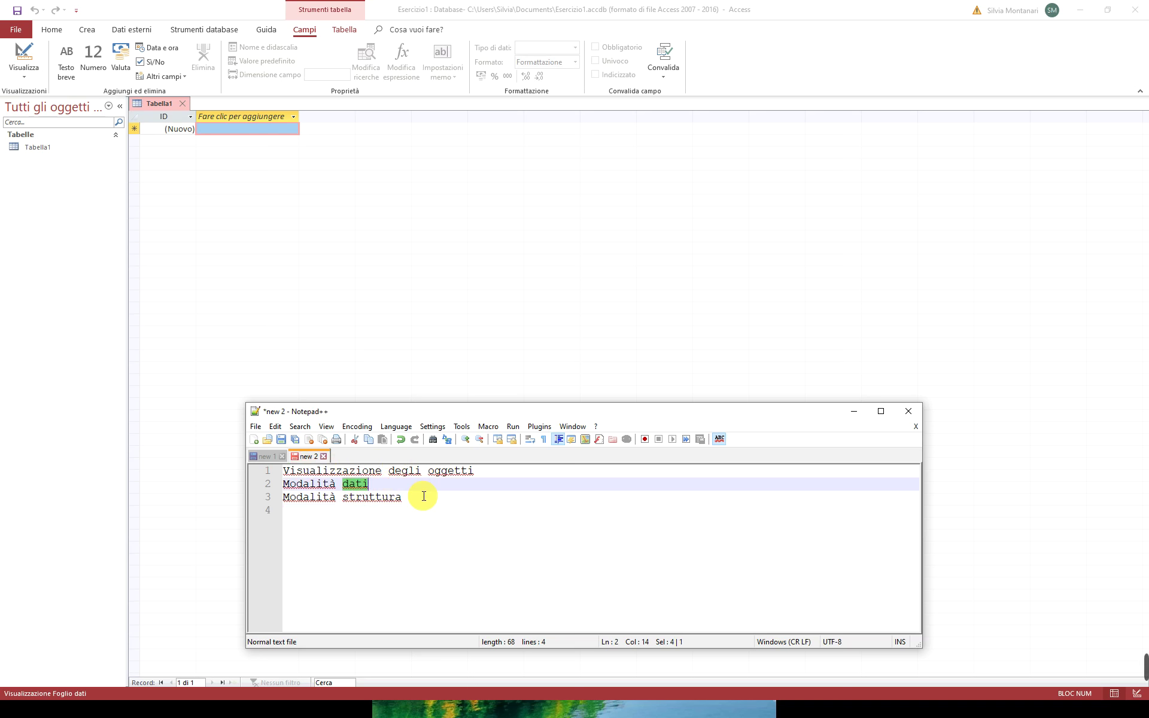
double_click(388, 497)
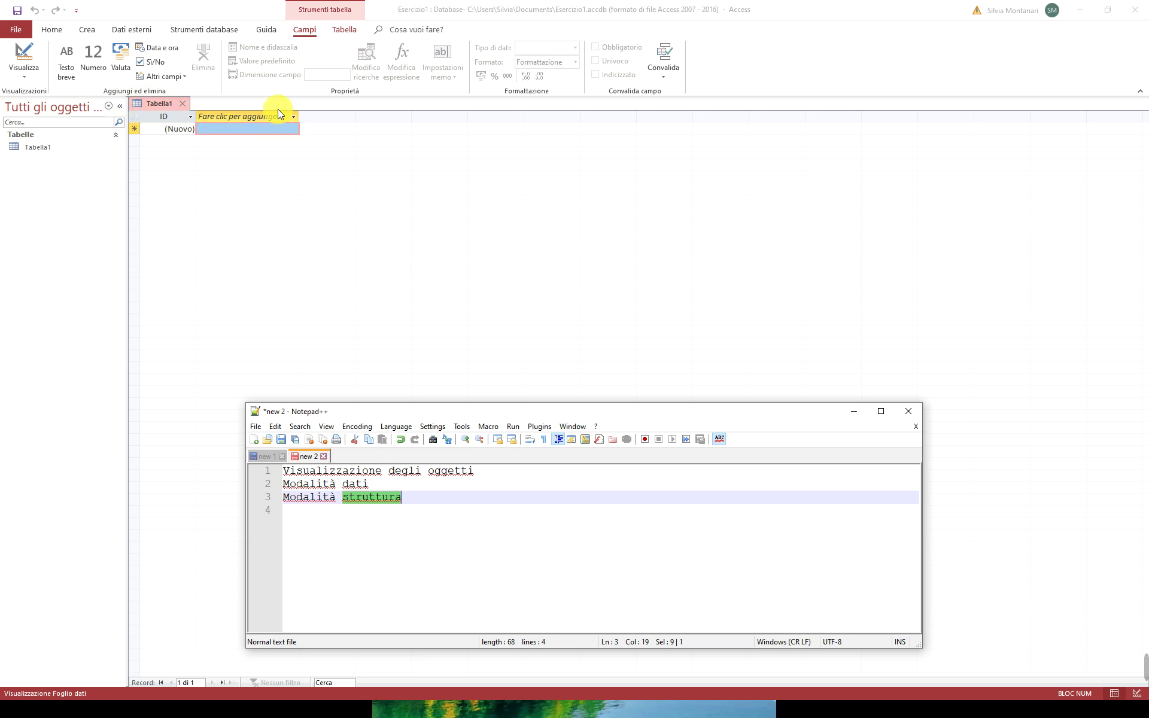
Step: Switch to Access and open Tabella1 in Design view (Visualizzazione Struttura), saving the table as "Clienti"
left_click(27, 72)
left_click(29, 73)
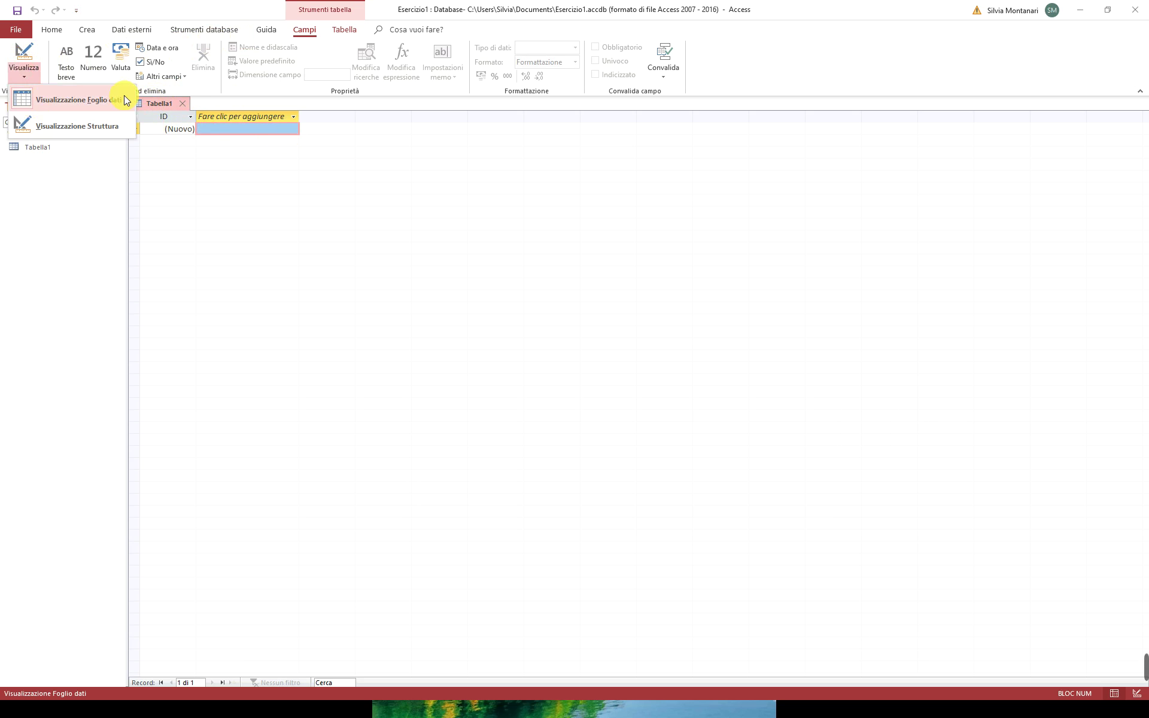
left_click(77, 128)
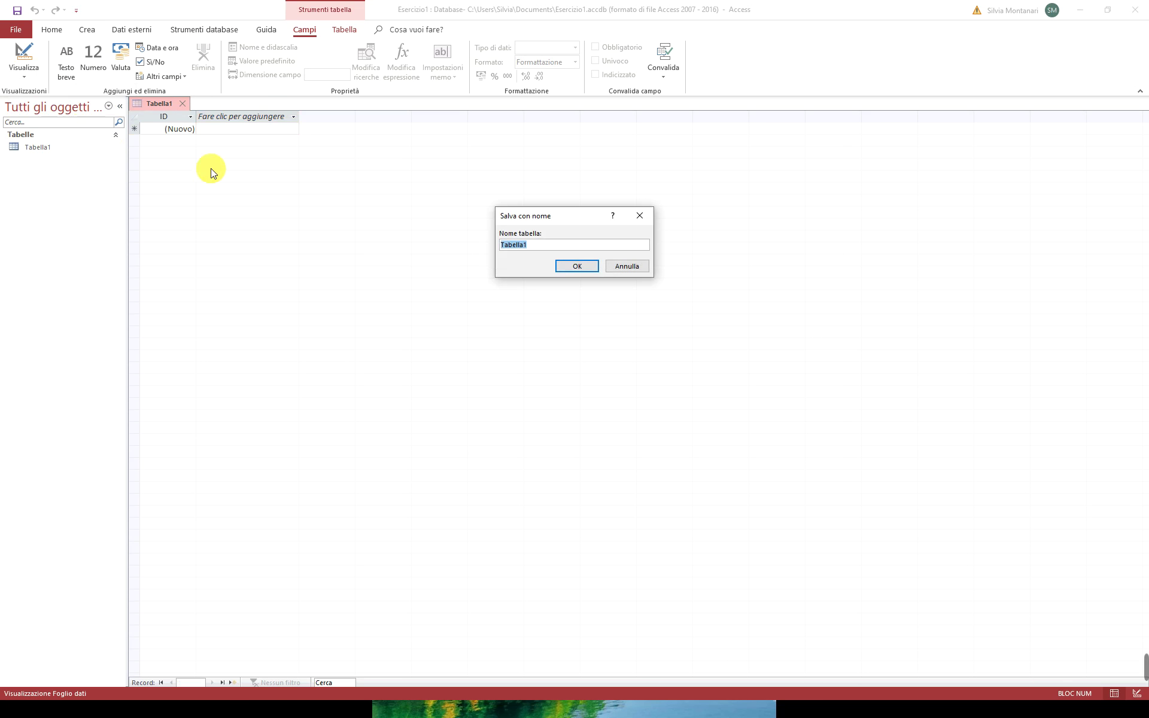
left_click_drag(525, 218, 350, 201)
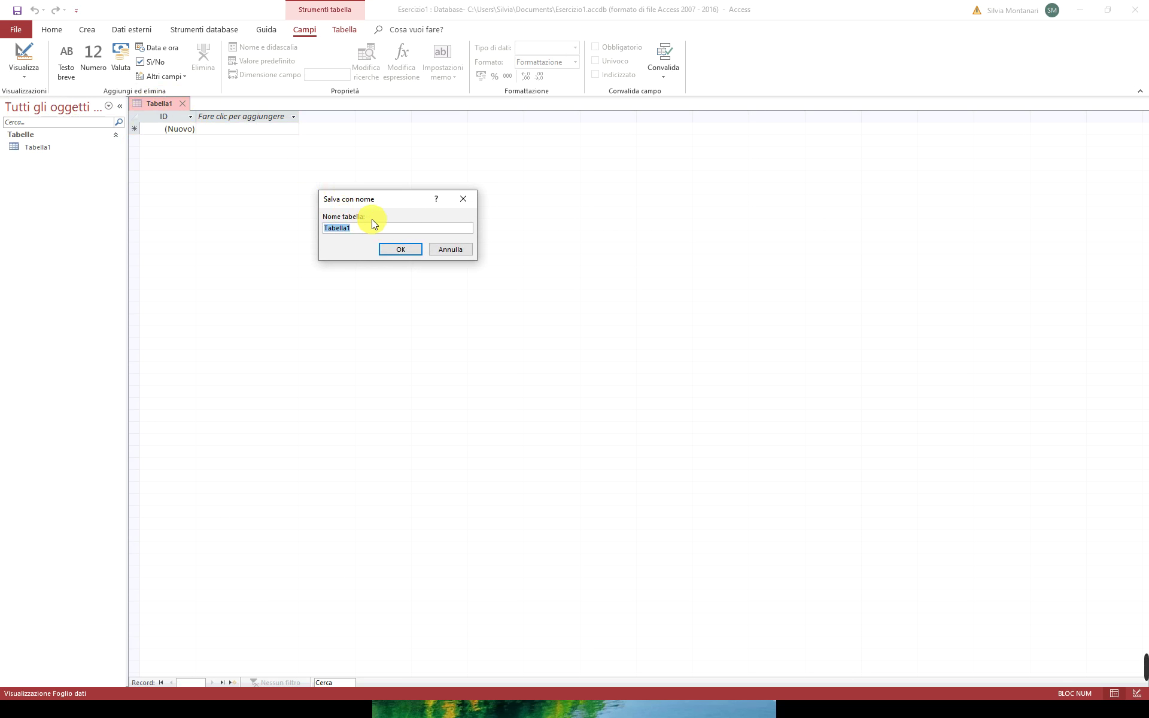
key("Caps_Lock")
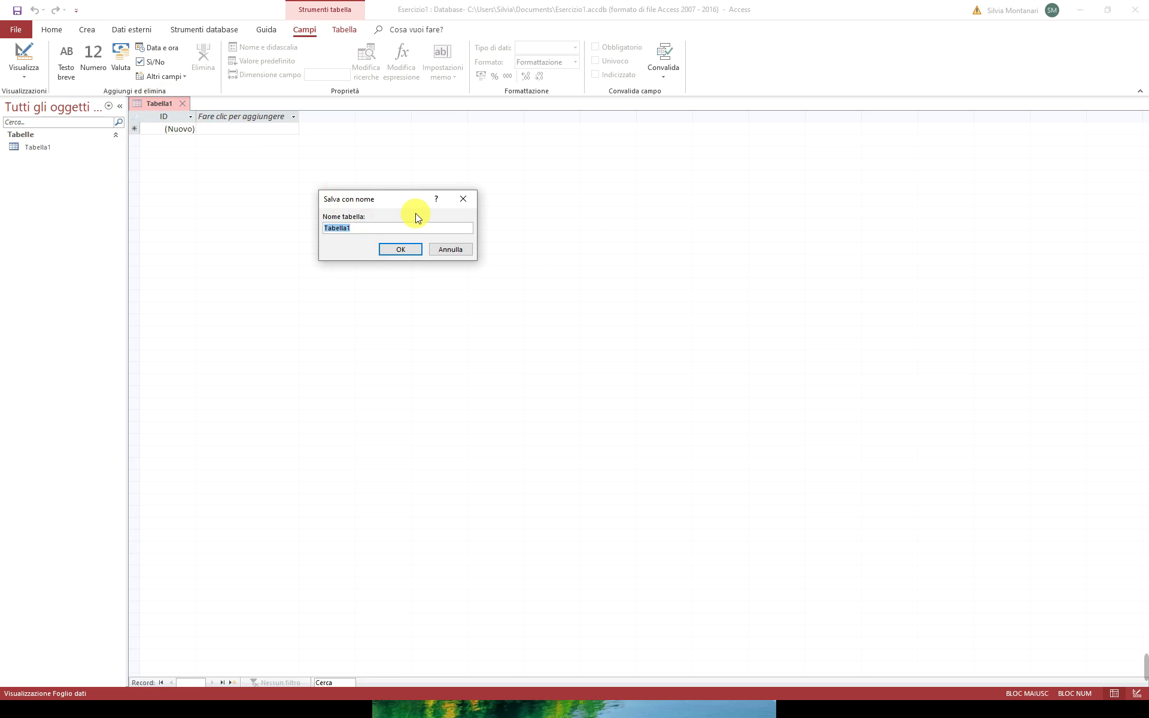
type("C")
key("Caps_Lock")
type("ku")
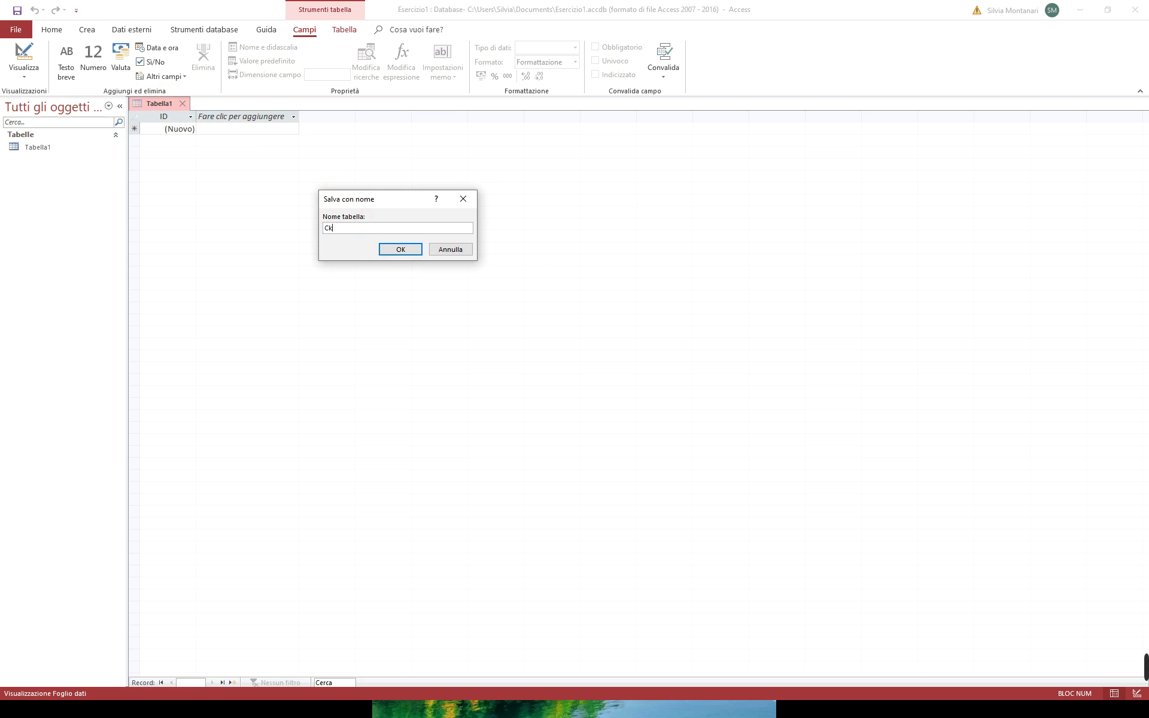
type("enti")
left_click(404, 249)
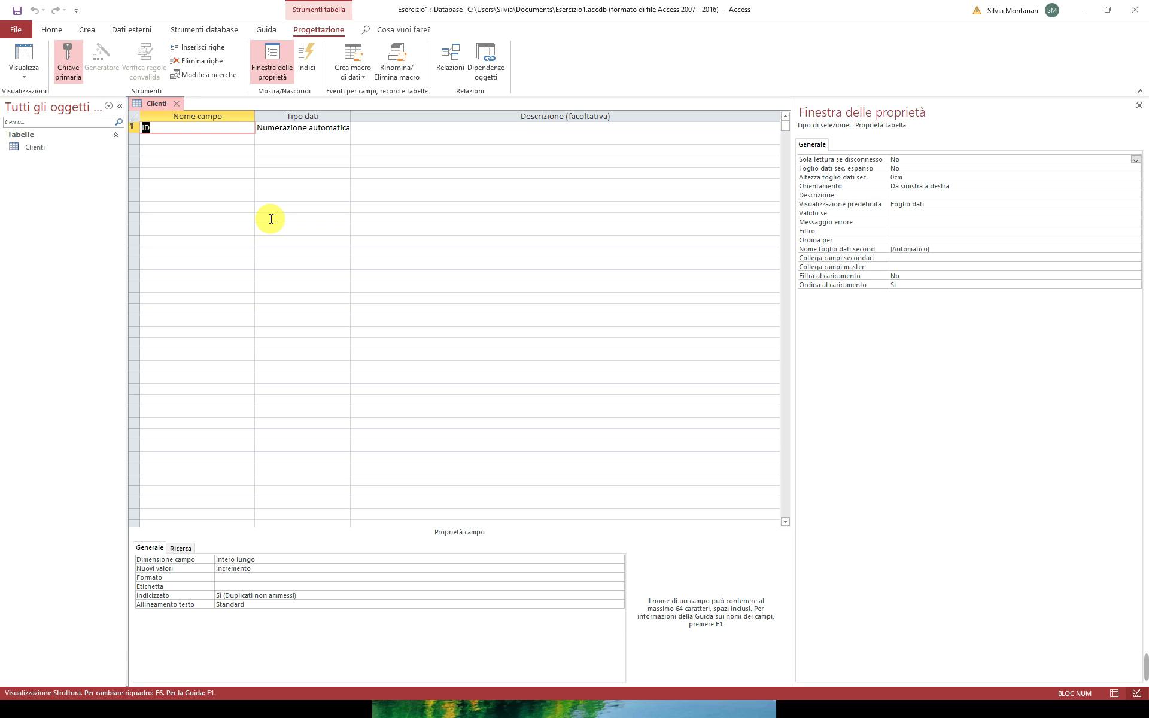
Step: Add a CodiceCliente field below ID in the Clienti table with the data type Testo breve
left_click(176, 140)
key("Caps_Lock")
type("C")
key("Caps_Lock")
type("odice")
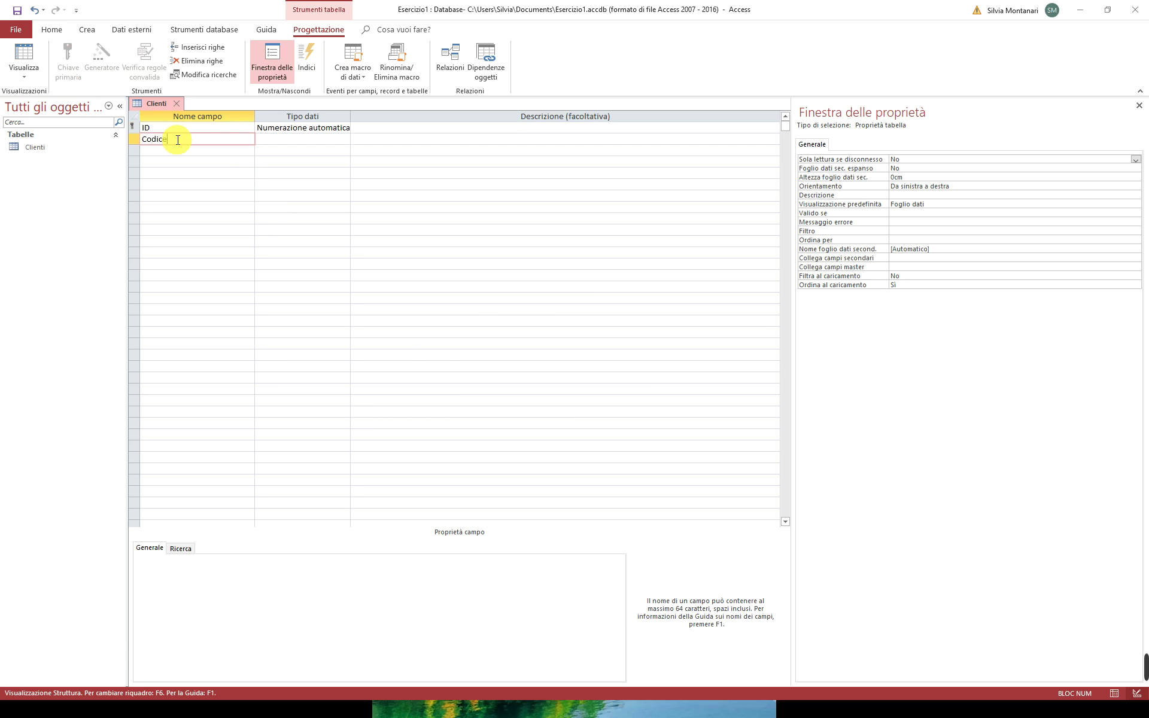
key("Caps_Lock")
type("C")
key("Caps_Lock")
type("liente")
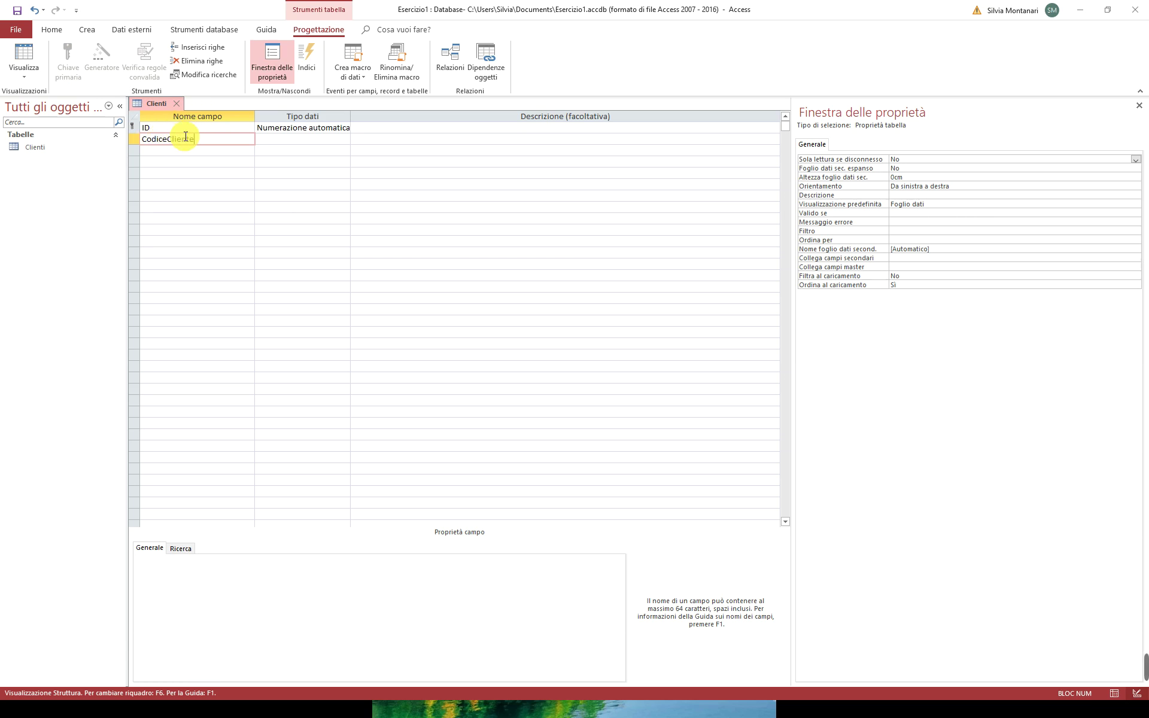
left_click(342, 138)
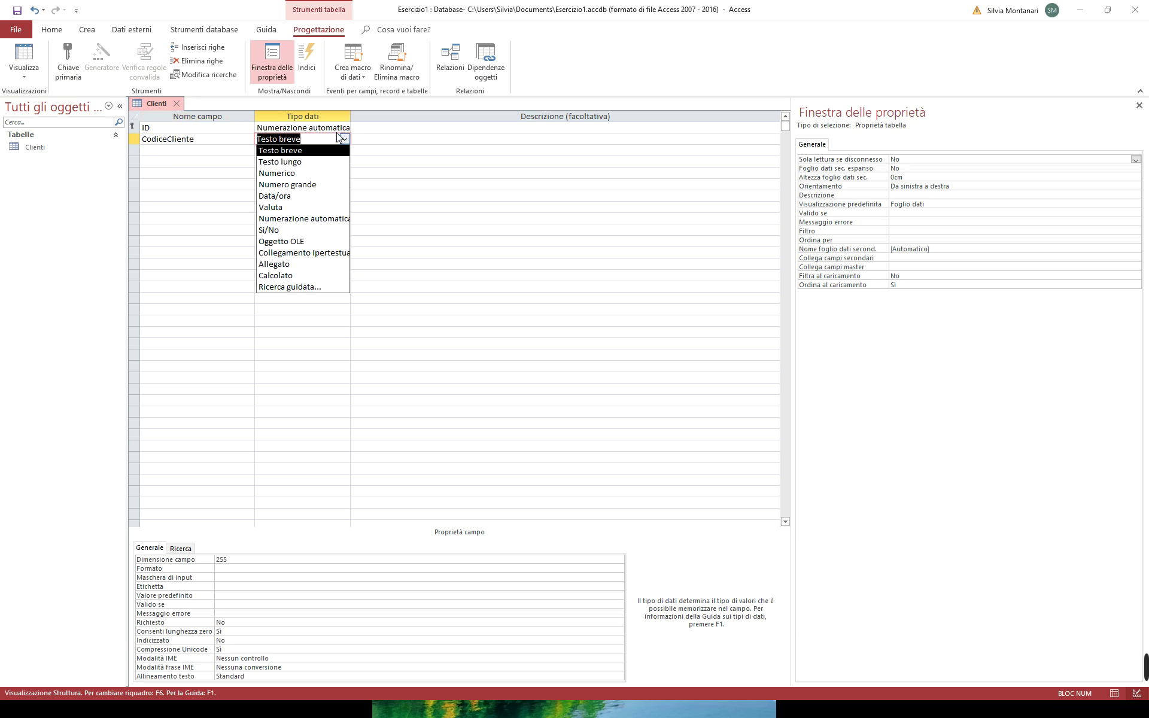
left_click(335, 150)
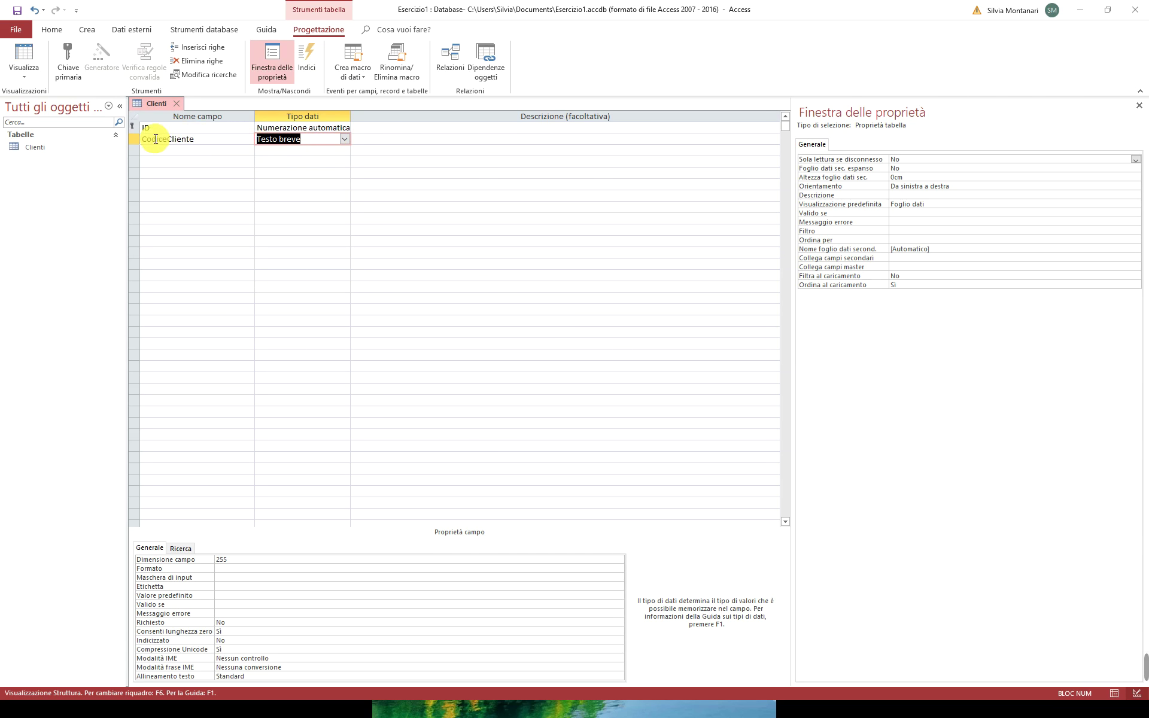
Step: Add an Indirizzo field below CodiceCliente with the data type Testo breve
left_click(220, 150)
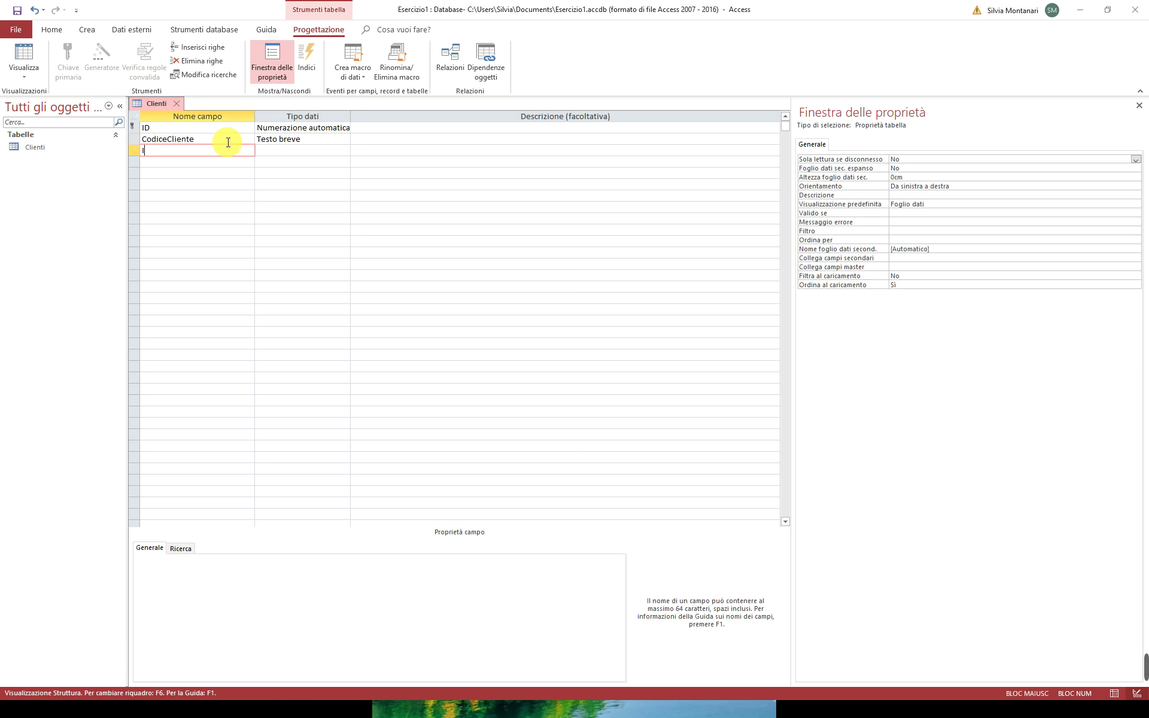
type("Indirizzo")
key("Tab")
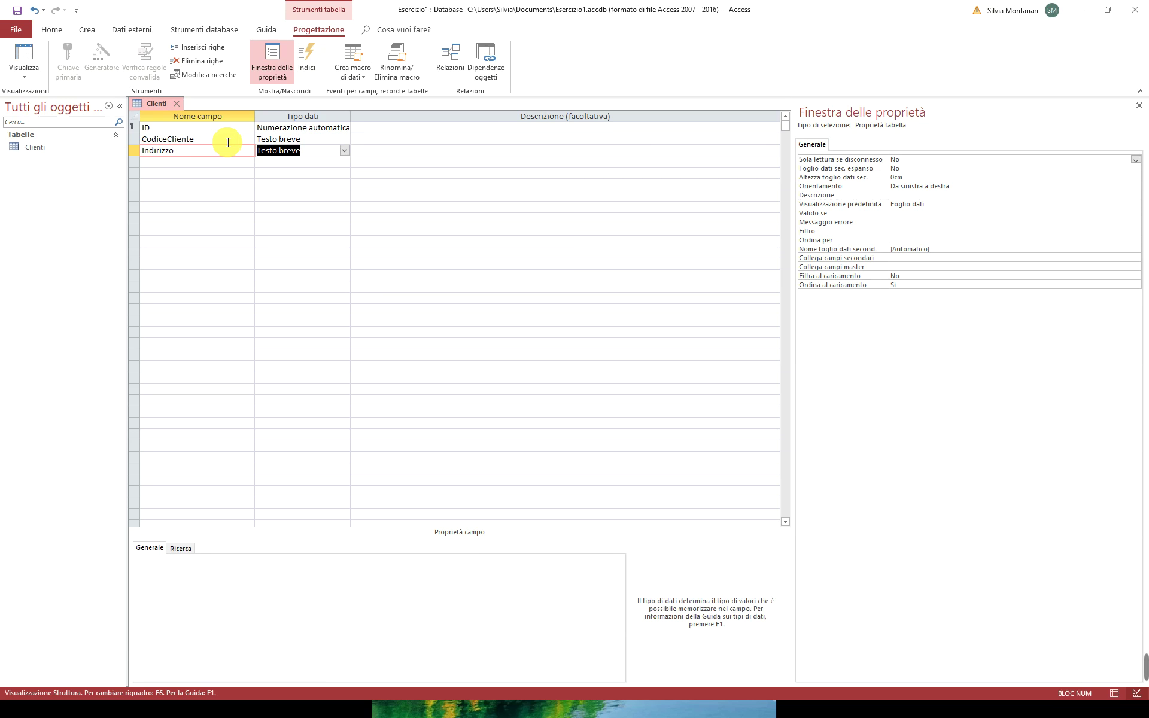
left_click(345, 151)
left_click(333, 165)
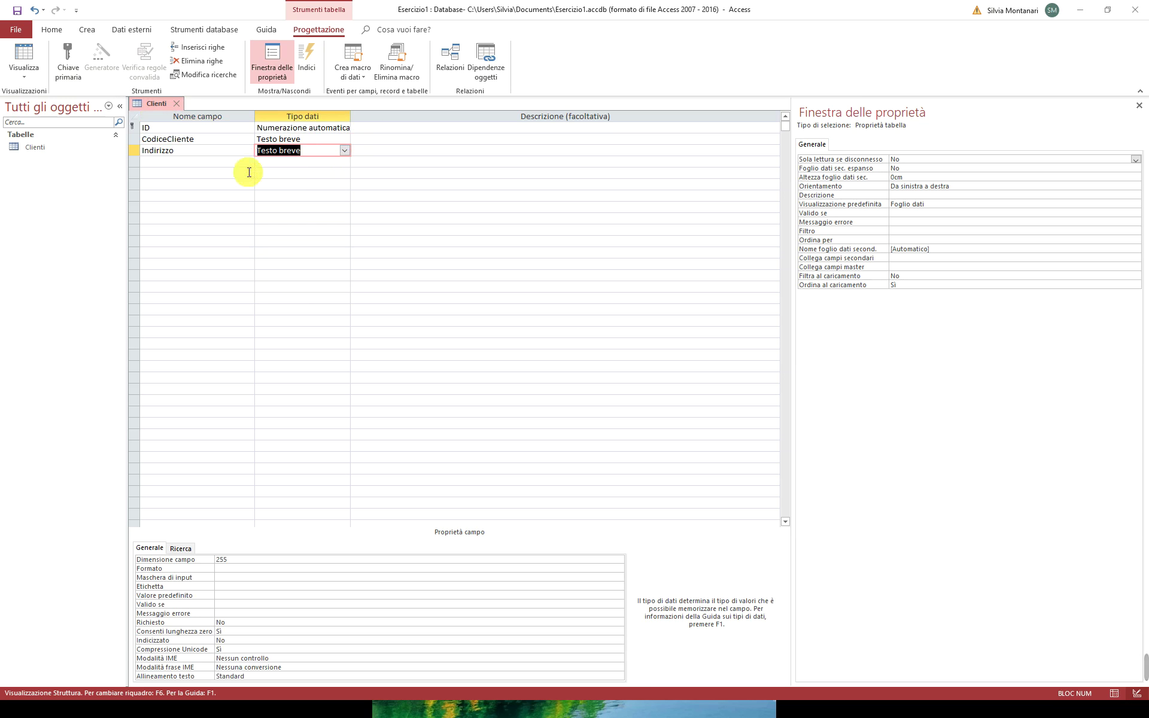
Step: Add a Città field below Indirizzo with the data type Testo breve
left_click(199, 162)
key("Caps_Lock")
type("C")
key("Caps_Lock")
type("itt")
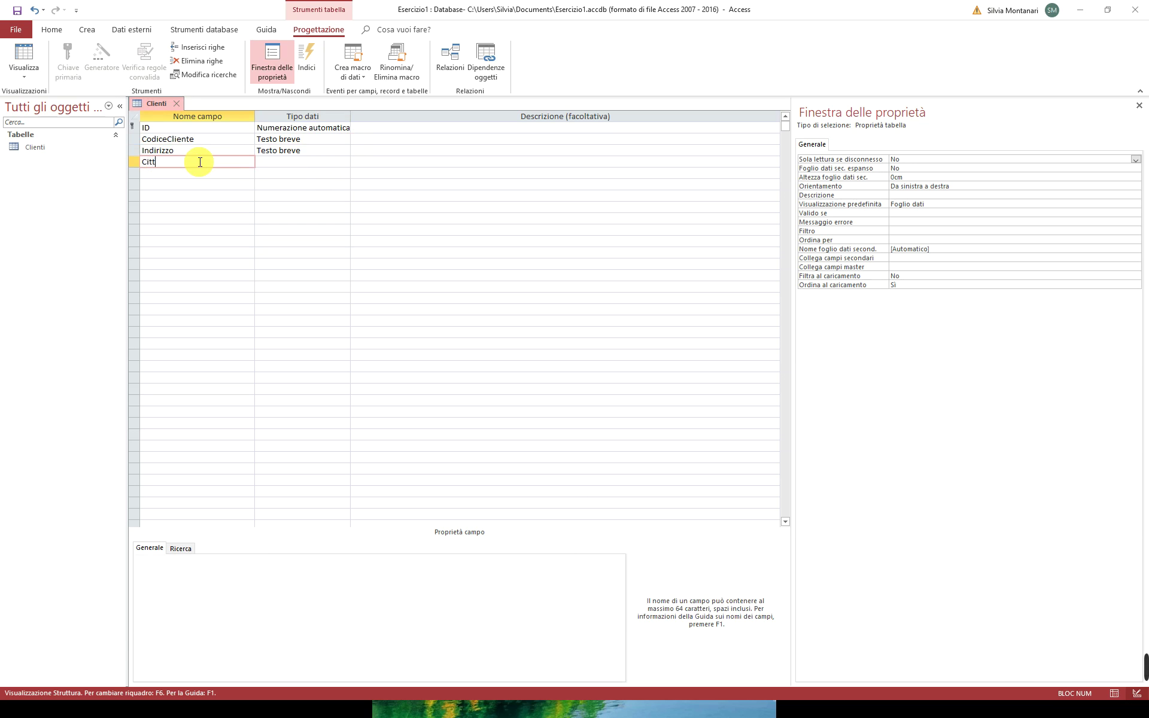
type("à")
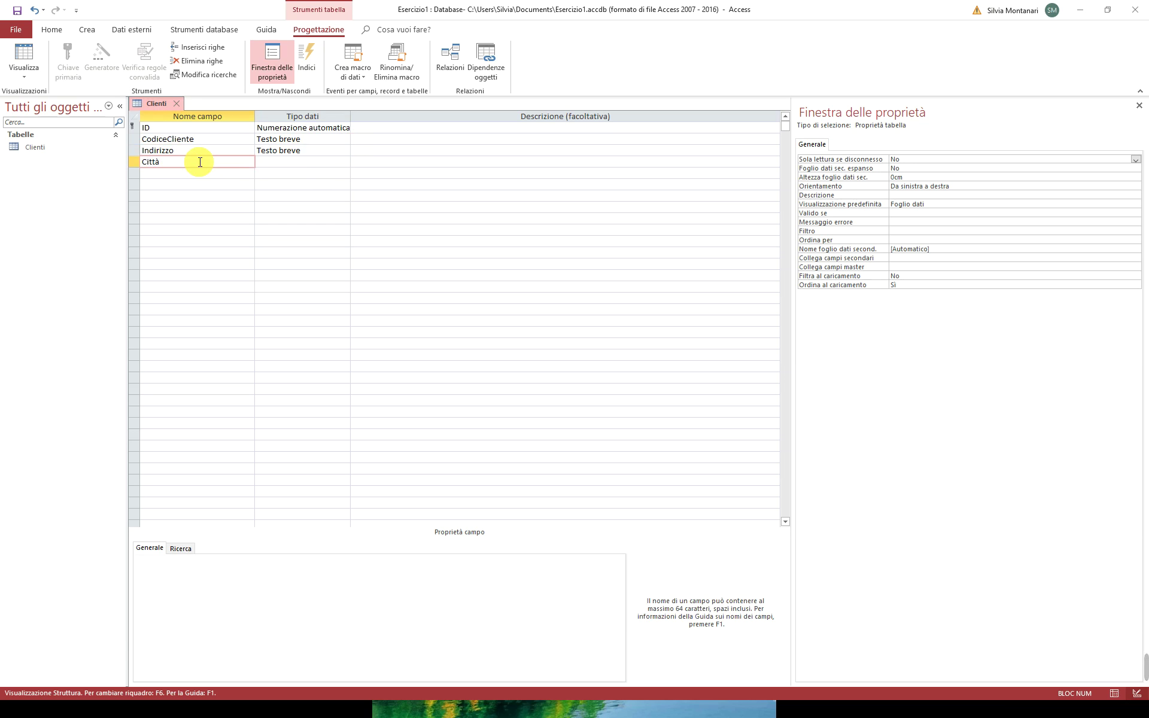
left_click(322, 163)
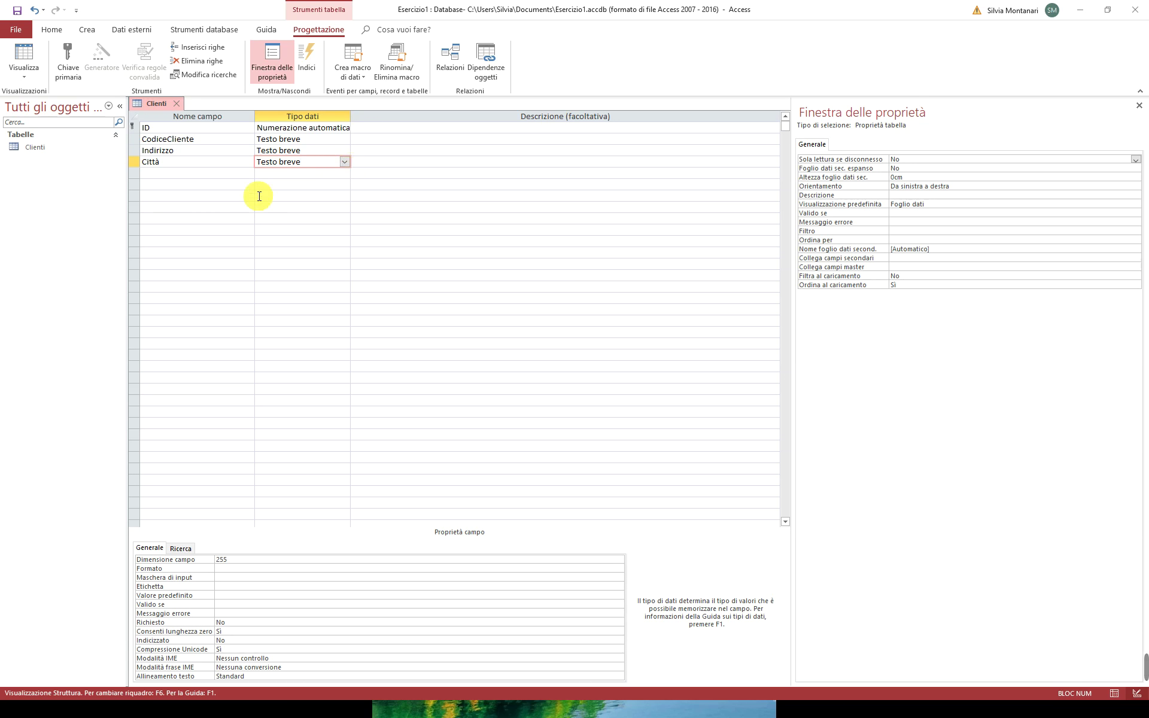
Step: Add a telefono field below Città with the data type Testo breve
left_click(206, 171)
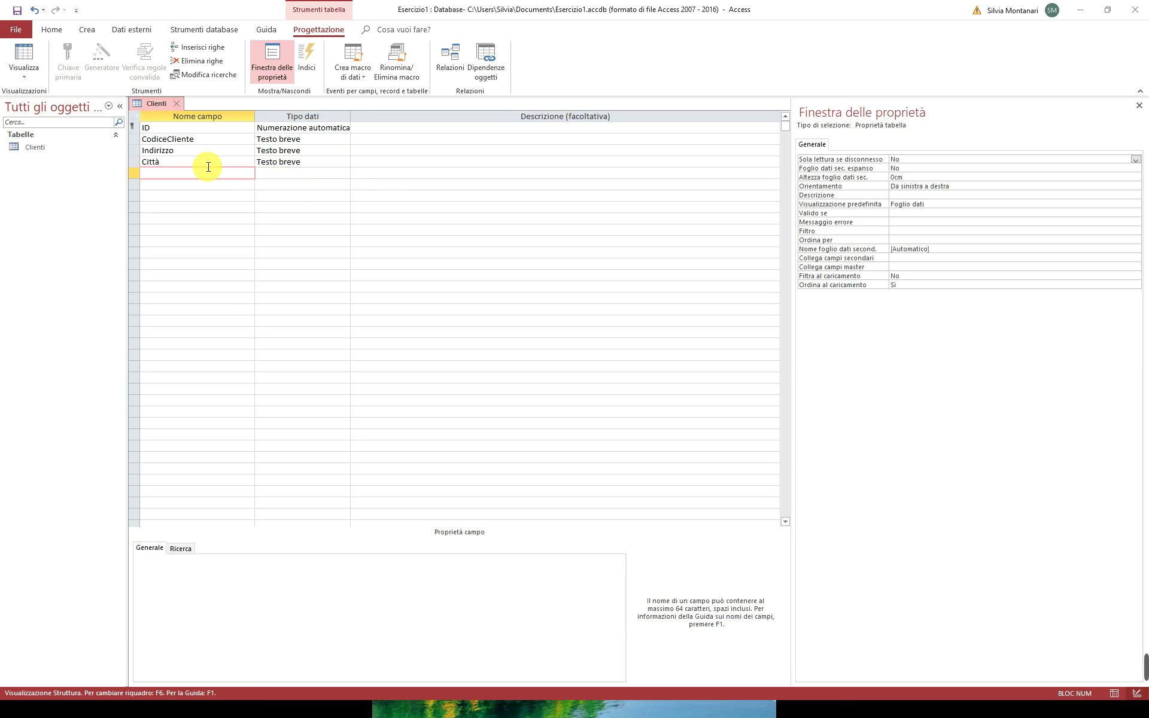
type("telefono")
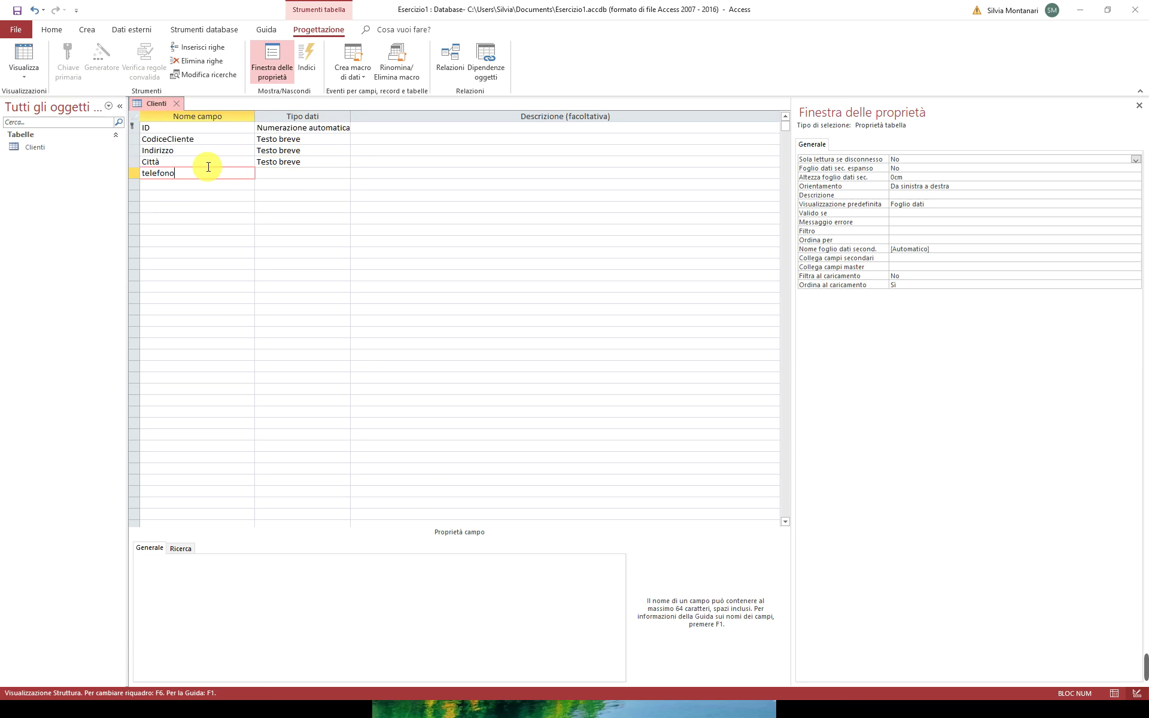
left_click(339, 172)
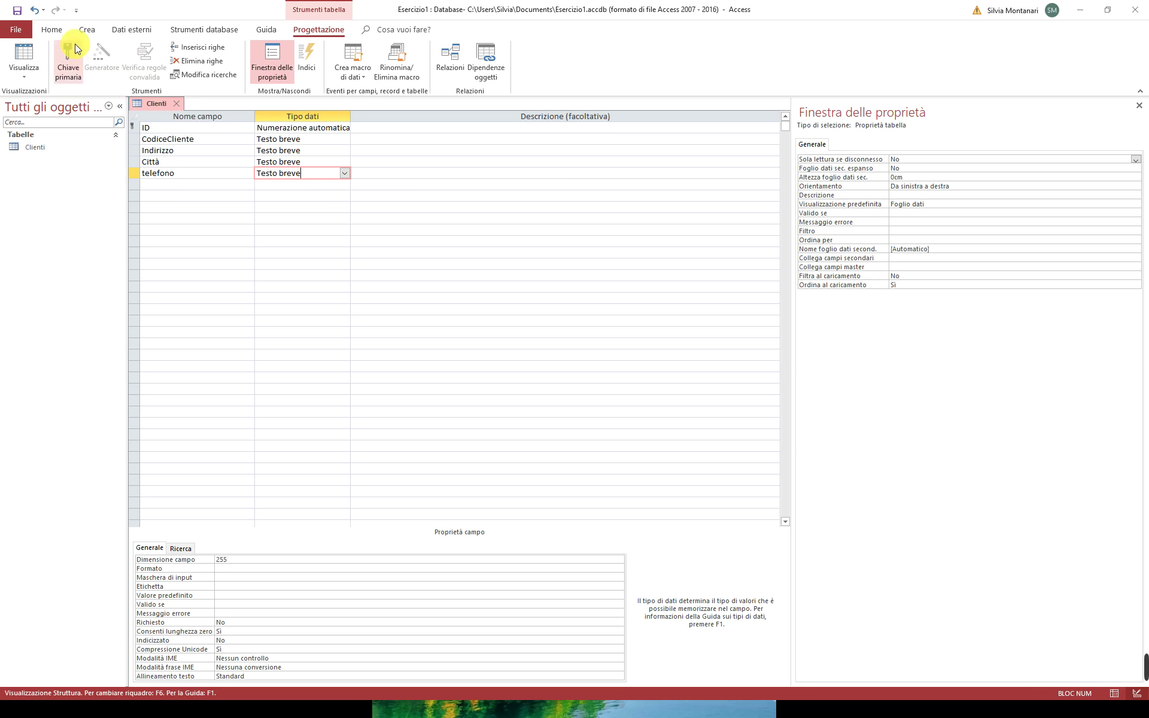
Step: Save the Clienti table while switching it to Datasheet view, and close the table
left_click(29, 61)
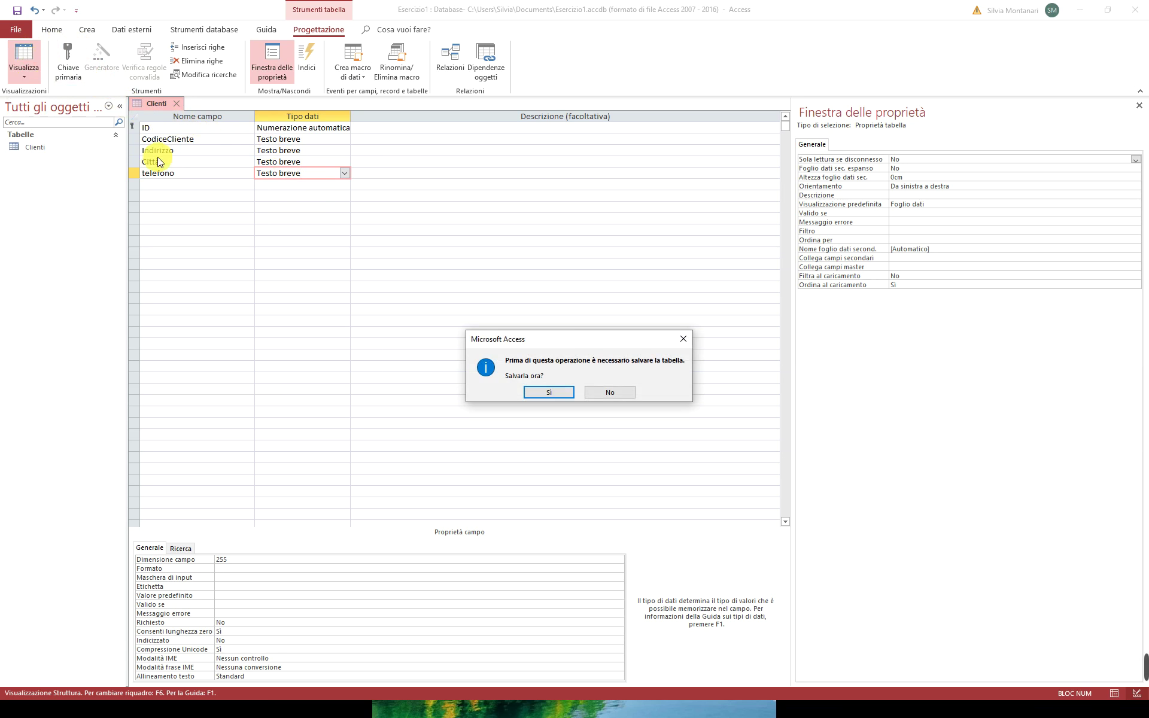
left_click_drag(544, 334, 375, 252)
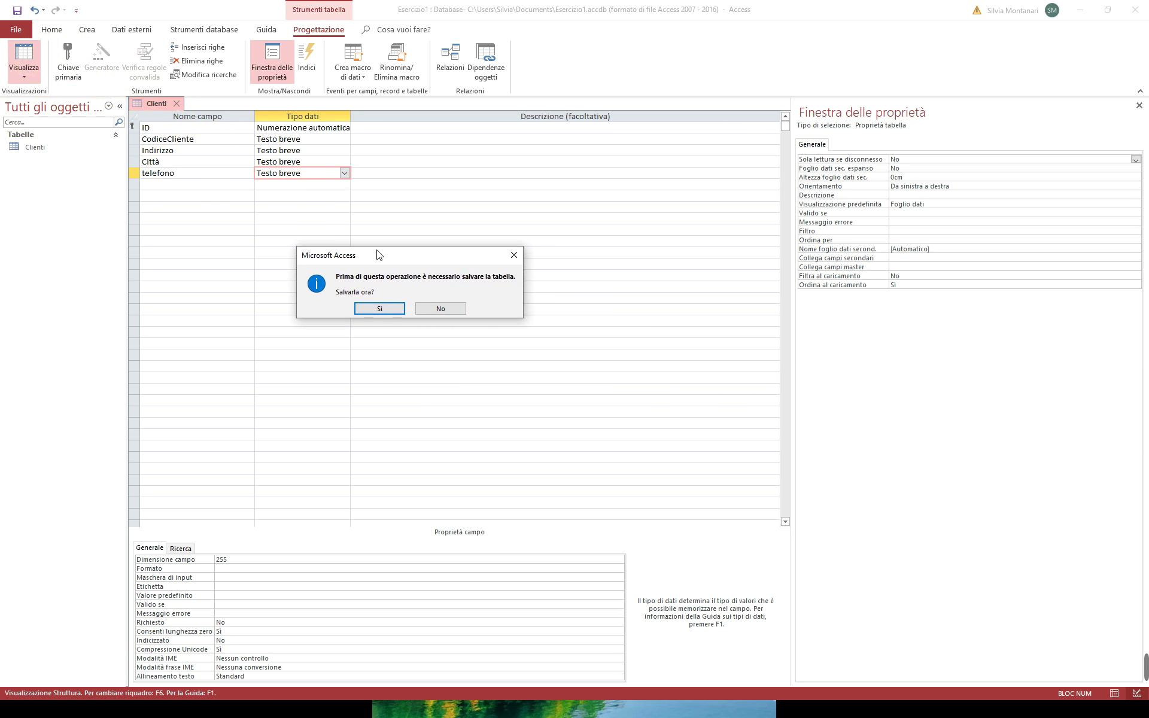
left_click(394, 309)
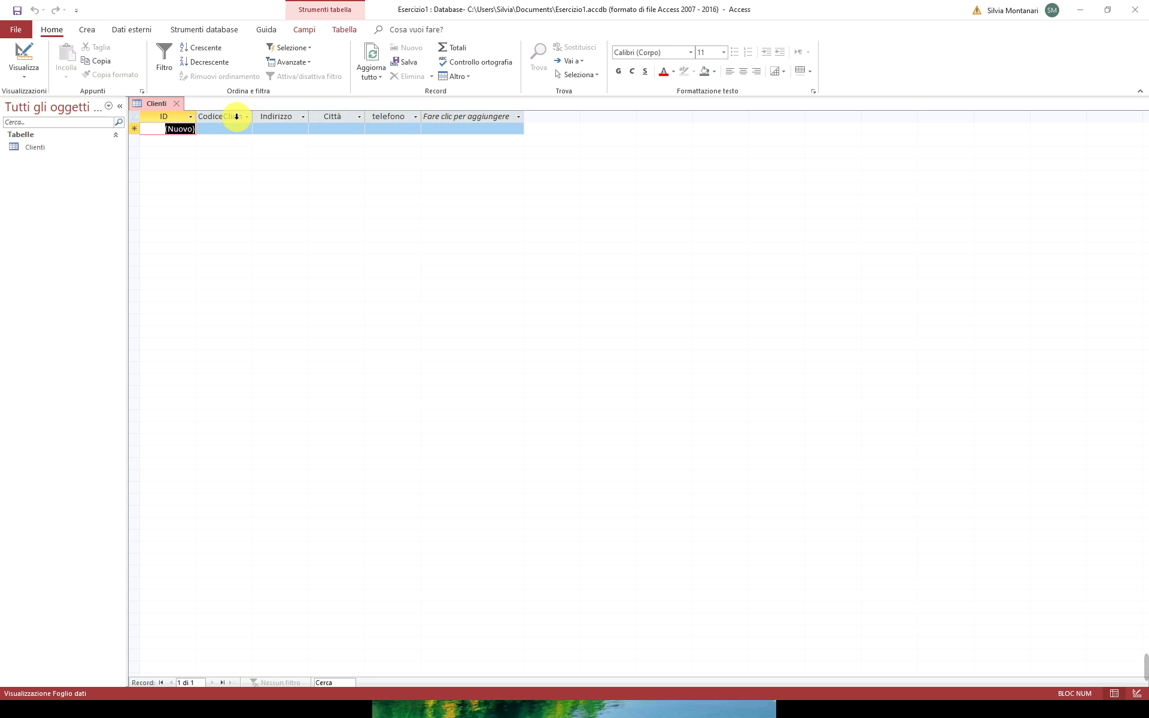
left_click(179, 103)
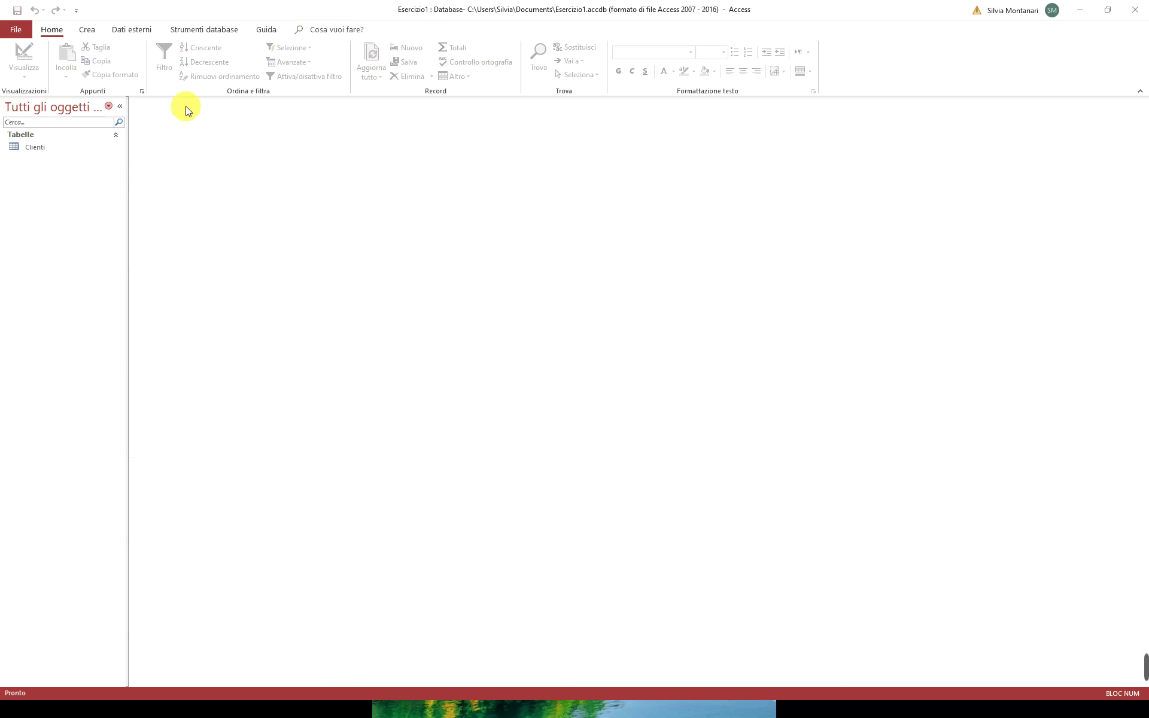
Step: Create a new table in Design view and add CodiceOrdine as its first field, with the data type Testo breve
left_click(87, 30)
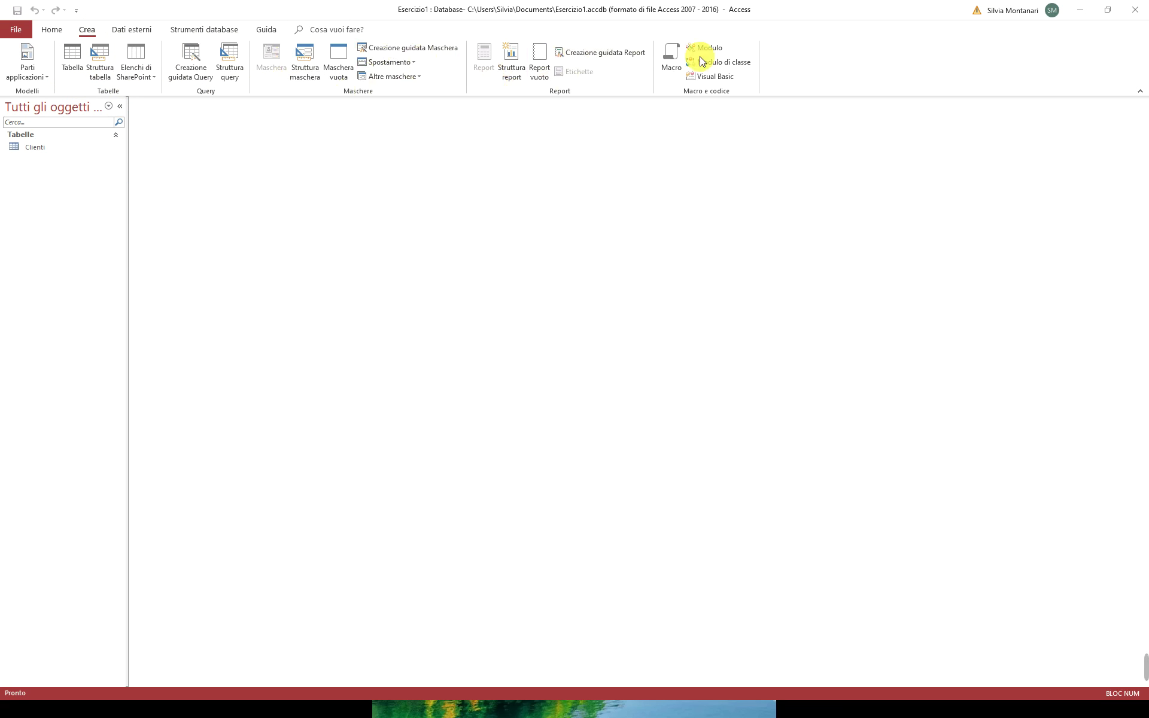
left_click(110, 84)
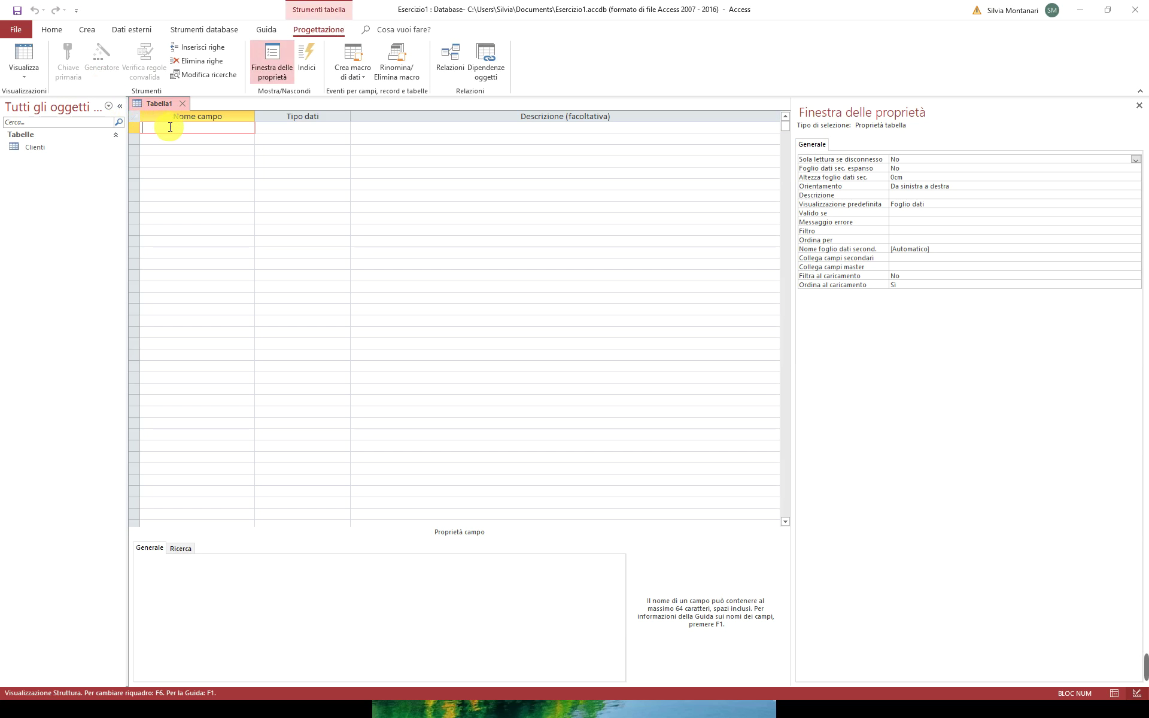
type("CodiceOrdine")
key("Tab")
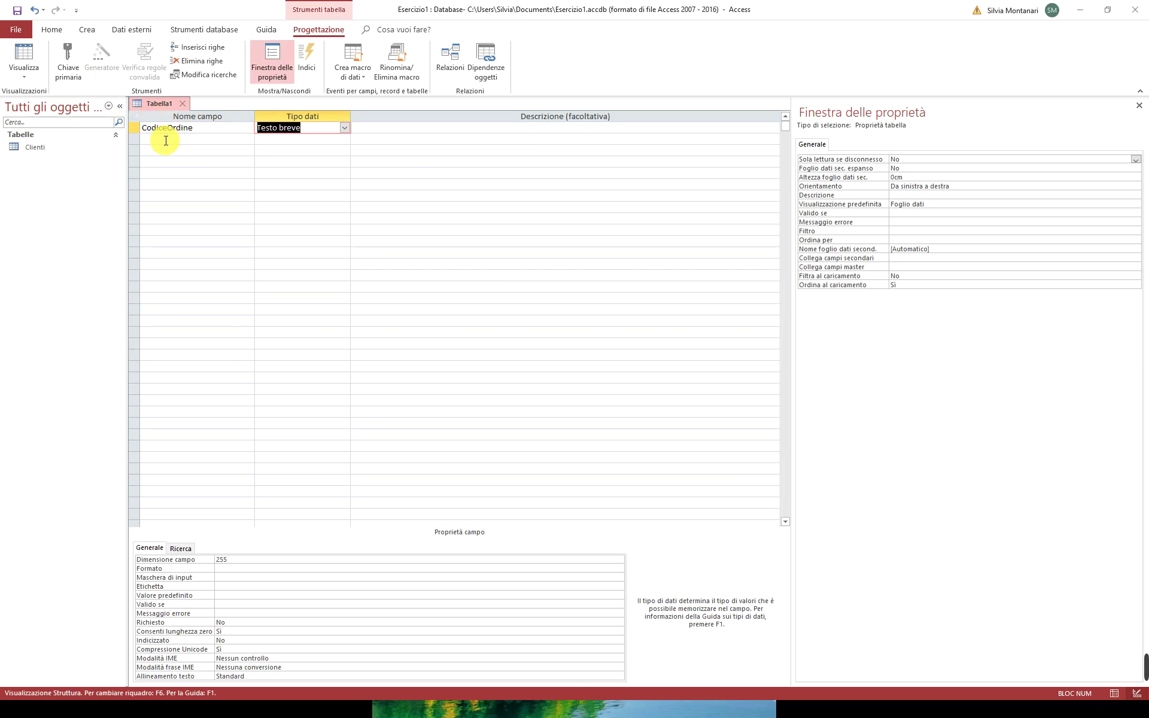
Step: Add a CodiceProdotto field below CodiceOrdine with the data type Testo breve
left_click(166, 140)
key("Caps_Lock")
type("Co")
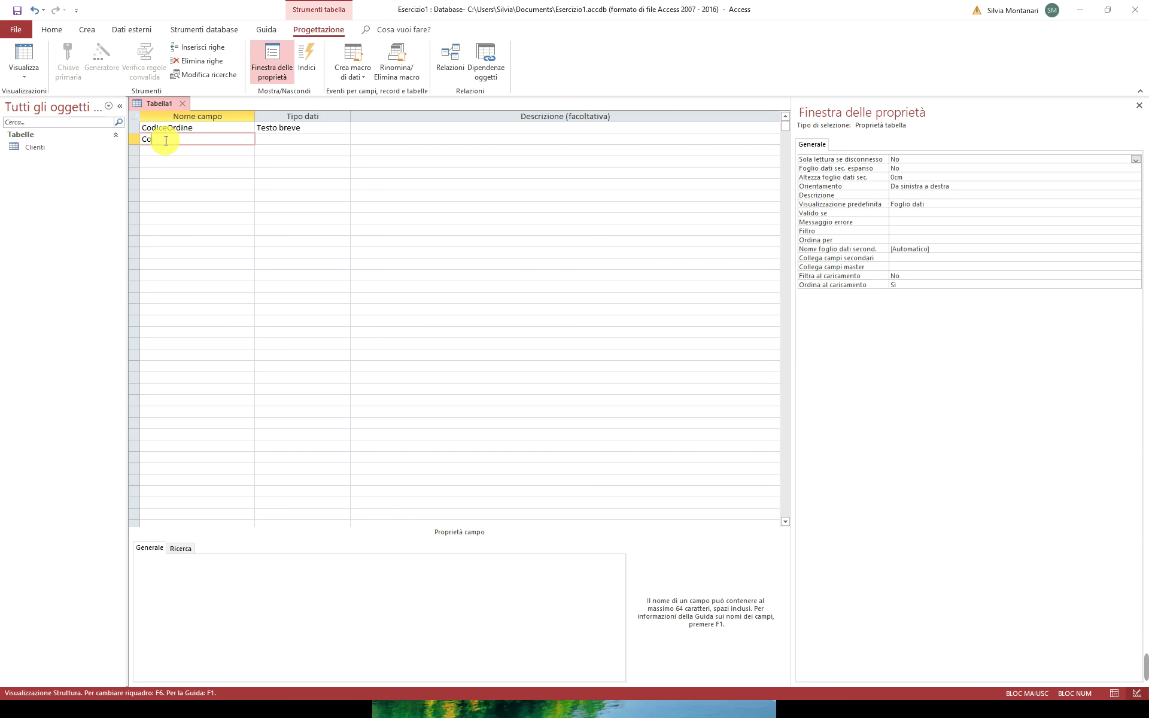
type("diceProdotto")
key("Tab")
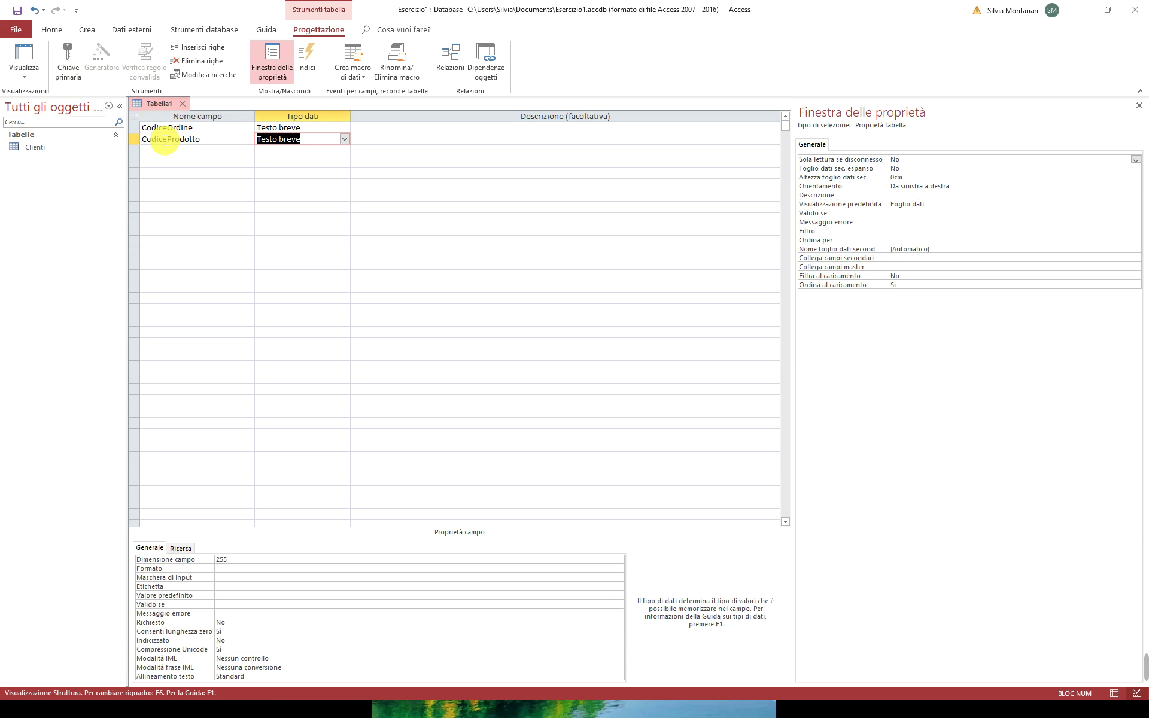
Step: Add a Quantita field below CodiceProdotto with the data type Numerico
left_click(170, 150)
type("Q")
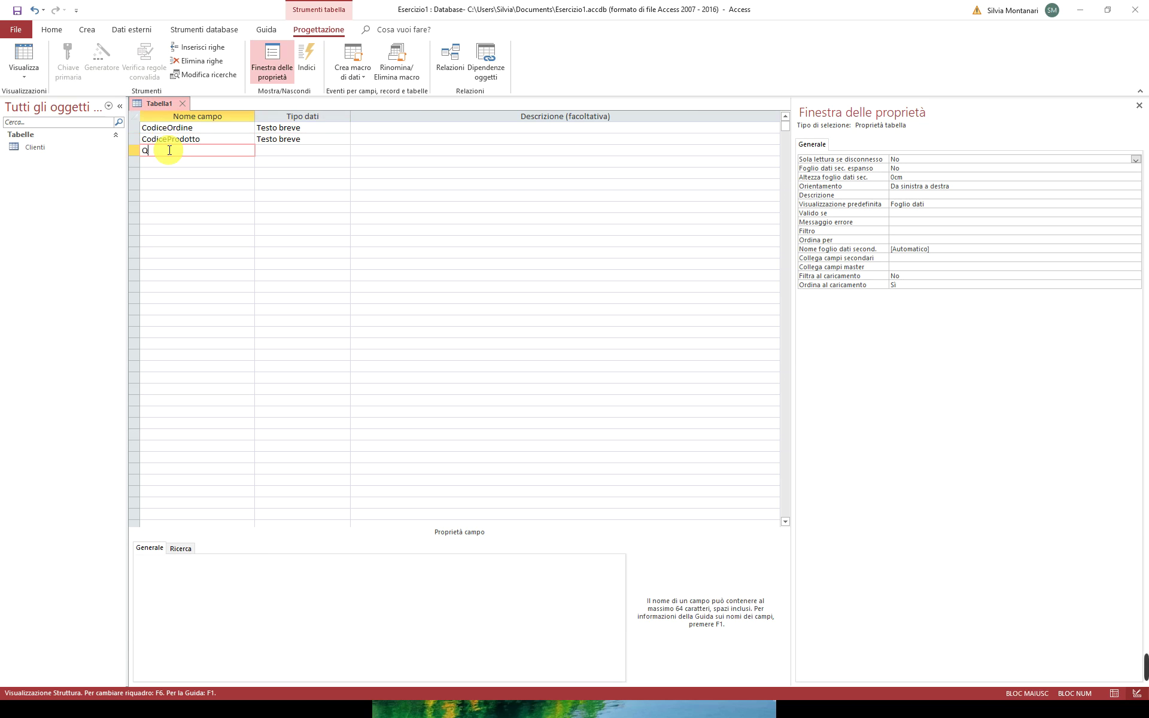
type("uantita")
left_click(311, 147)
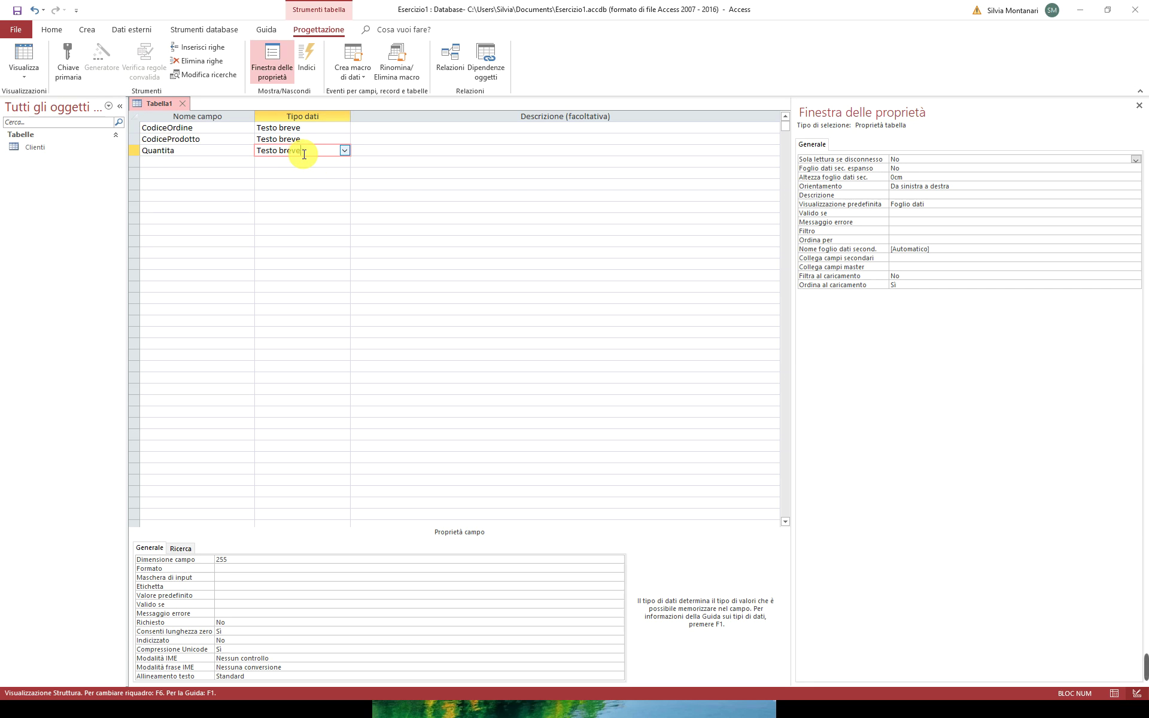
left_click(345, 150)
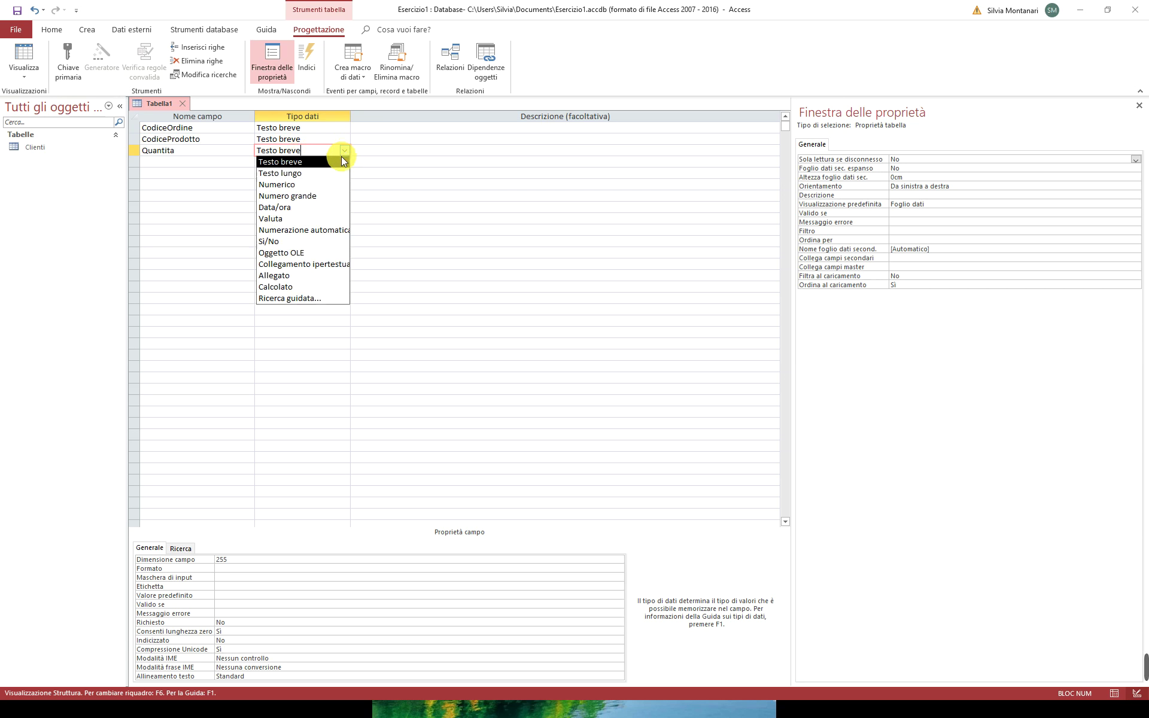
left_click(331, 185)
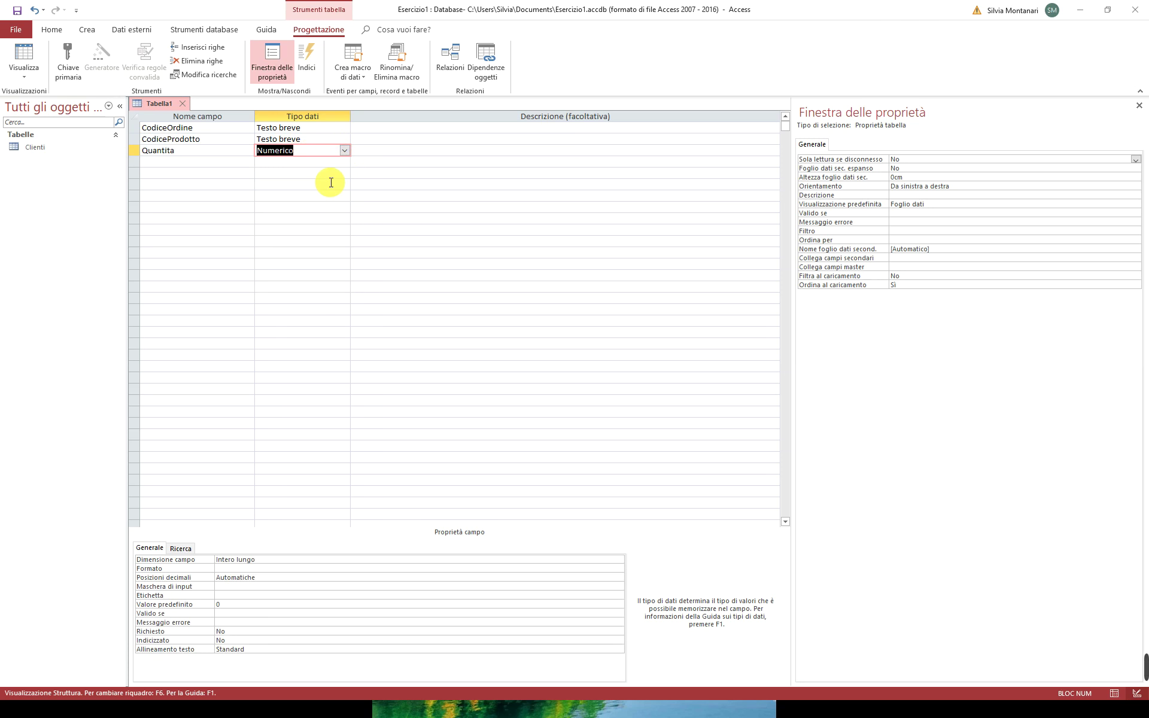
Step: Try Precisione doppia as the field size of Quantita and set it back to Intero lungo
left_click(255, 559)
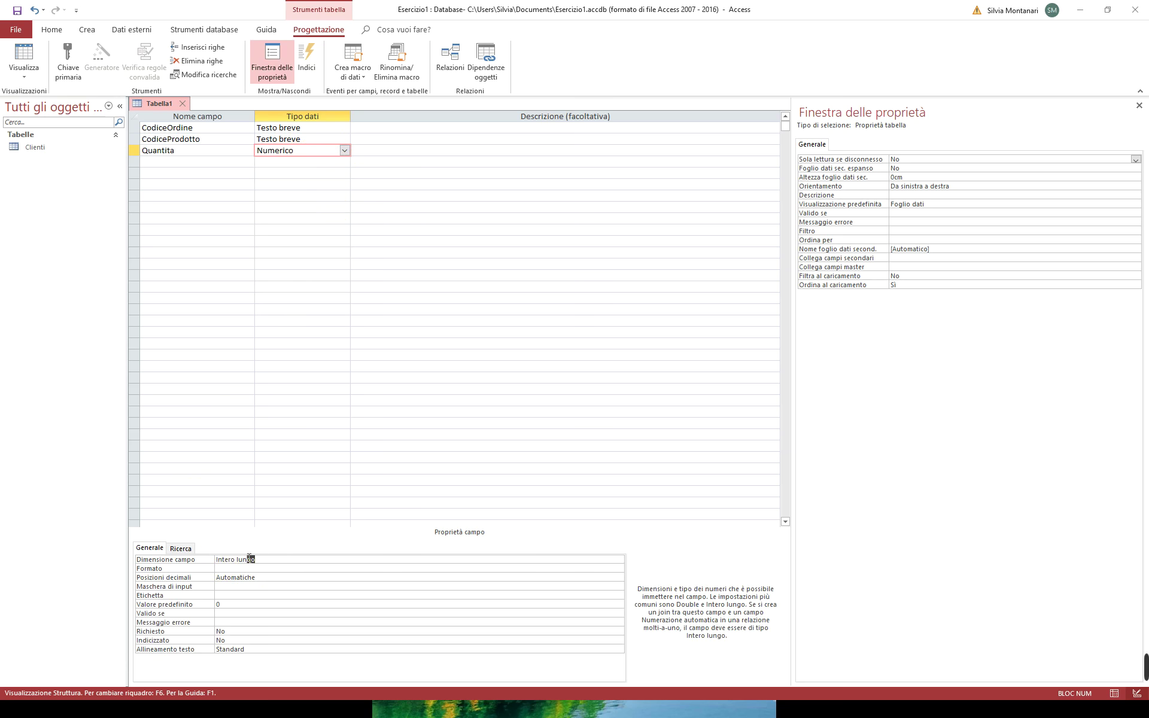
left_click(209, 559)
left_click(264, 560)
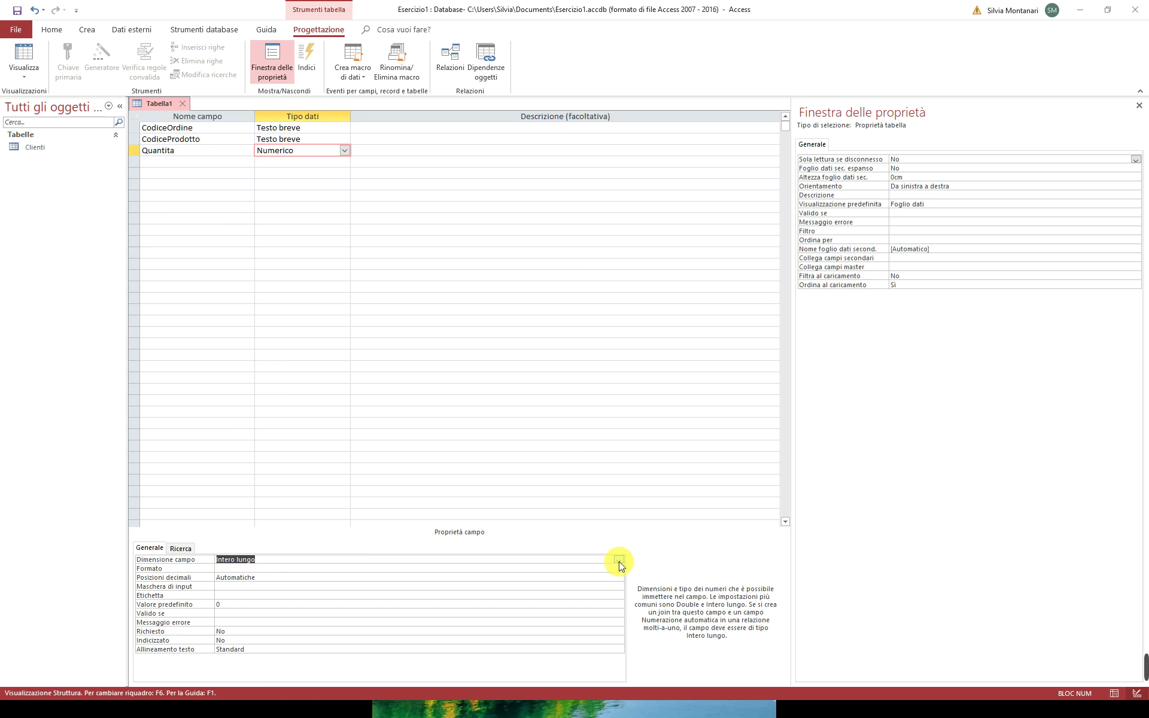
left_click(619, 560)
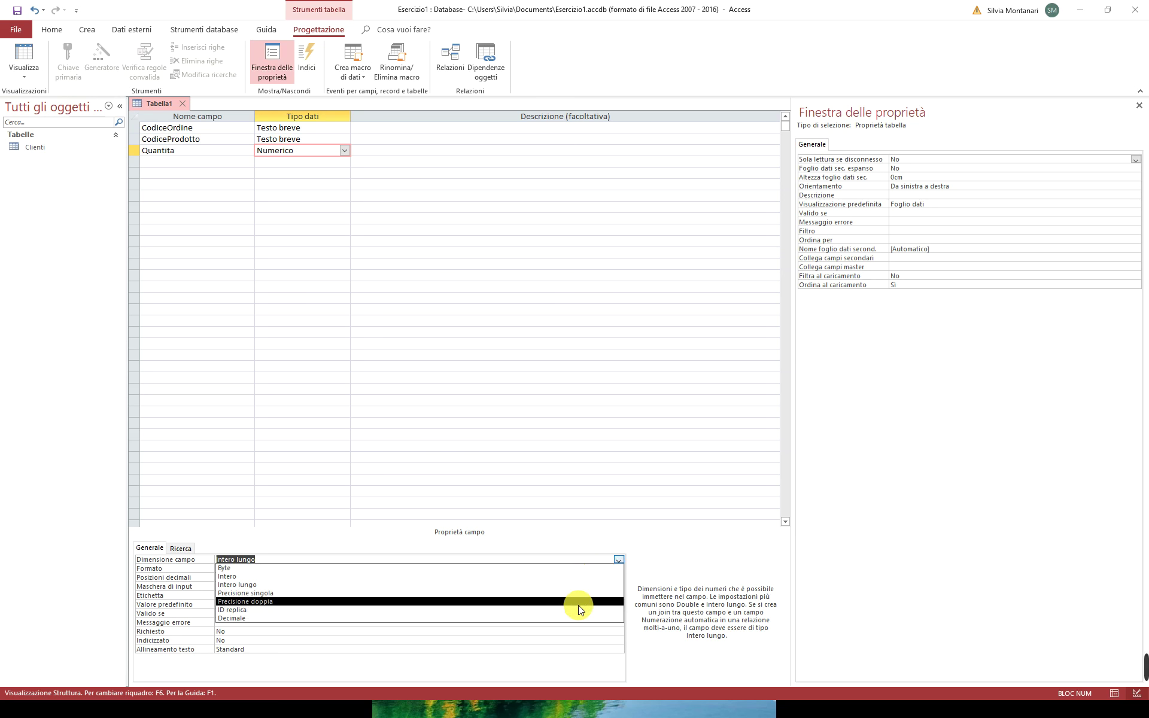
left_click(577, 601)
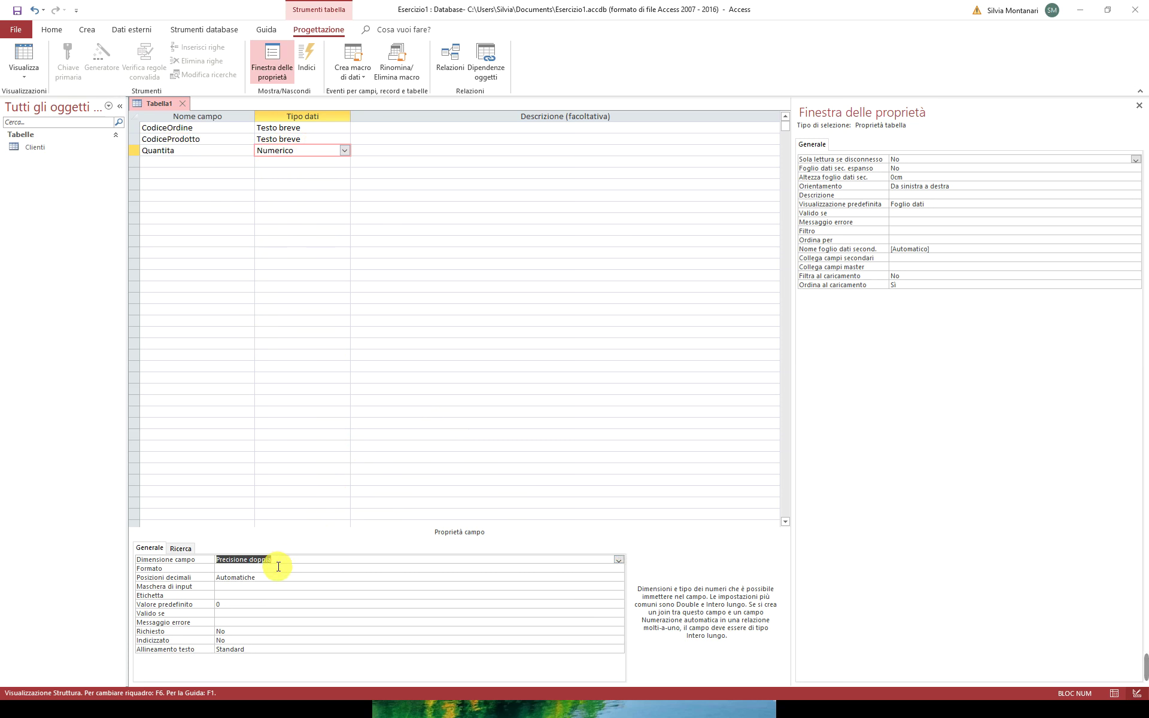
left_click(617, 560)
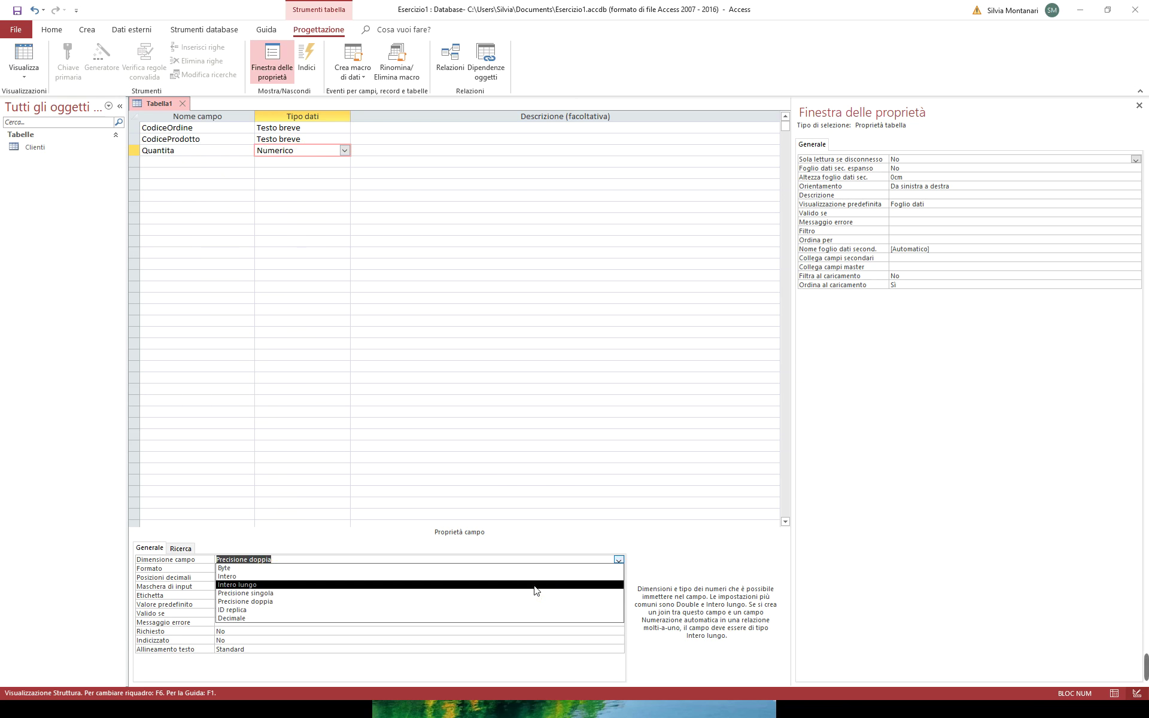
left_click(534, 584)
Step: Add a Prezzo field below Quantita with the data type Numerico
left_click(193, 162)
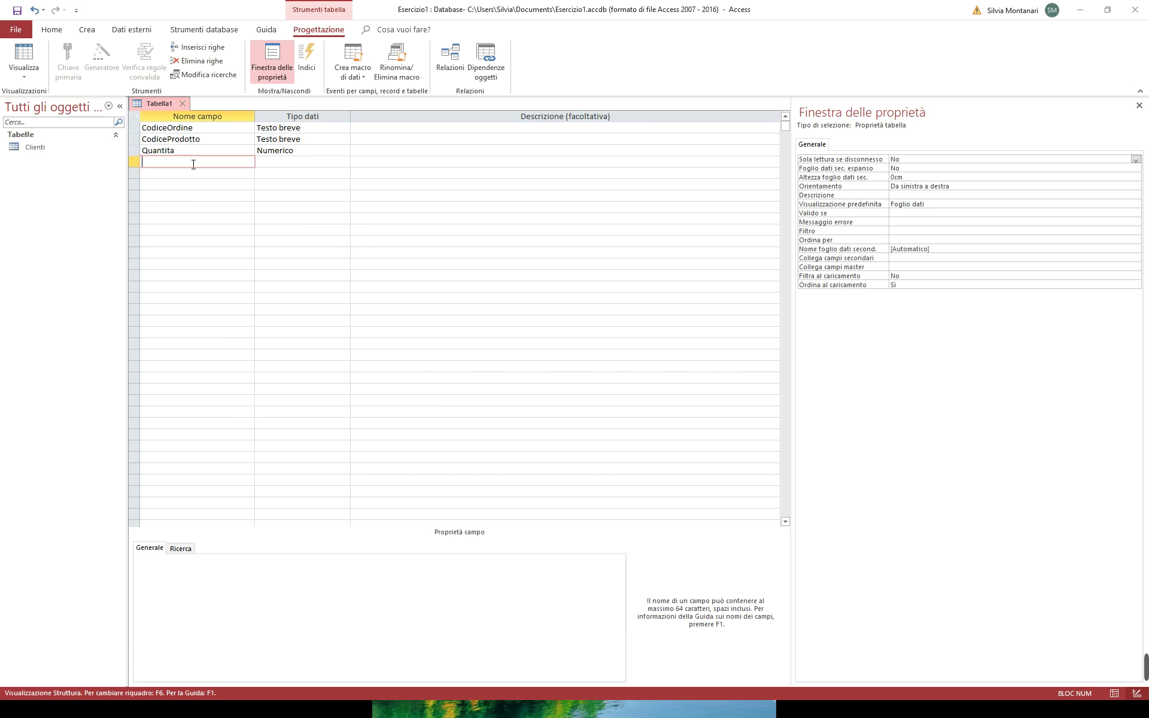
type("Prezzo")
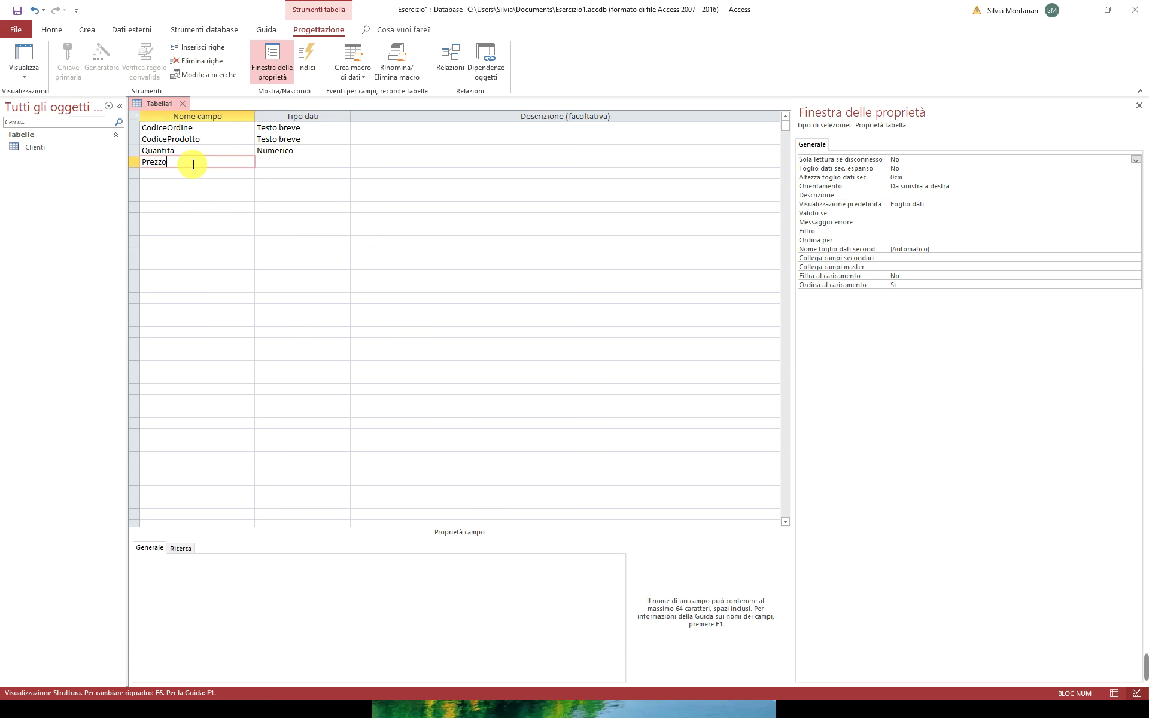
left_click(287, 162)
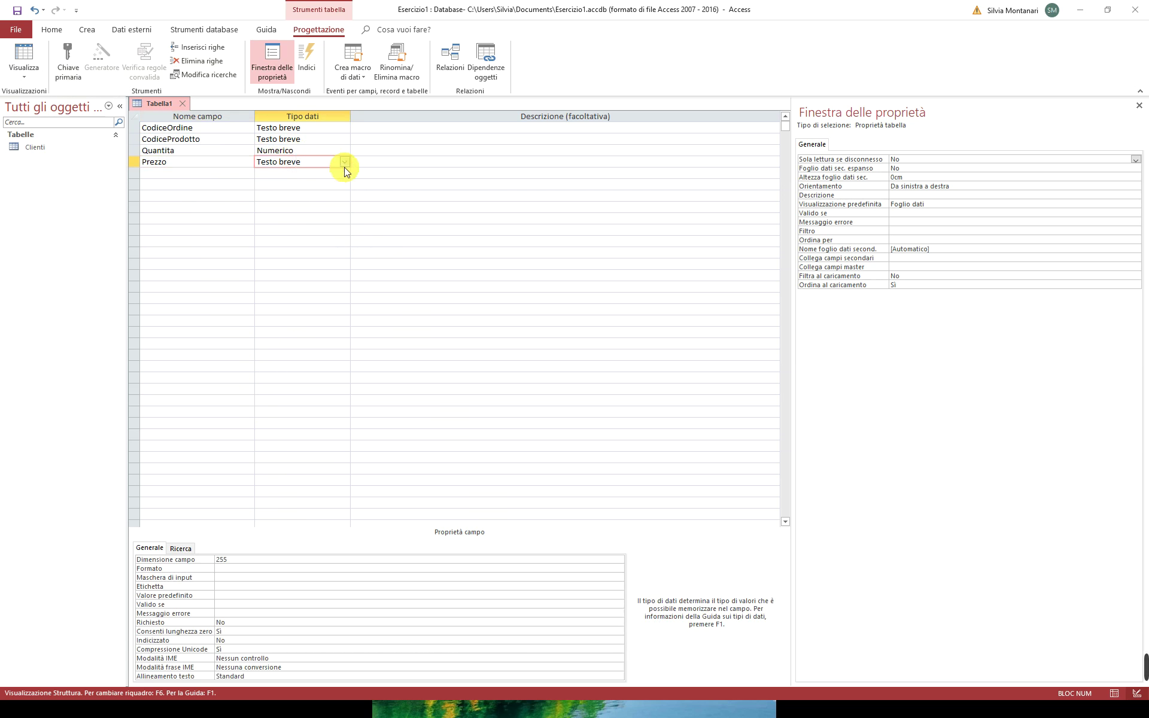
left_click(344, 162)
left_click(335, 196)
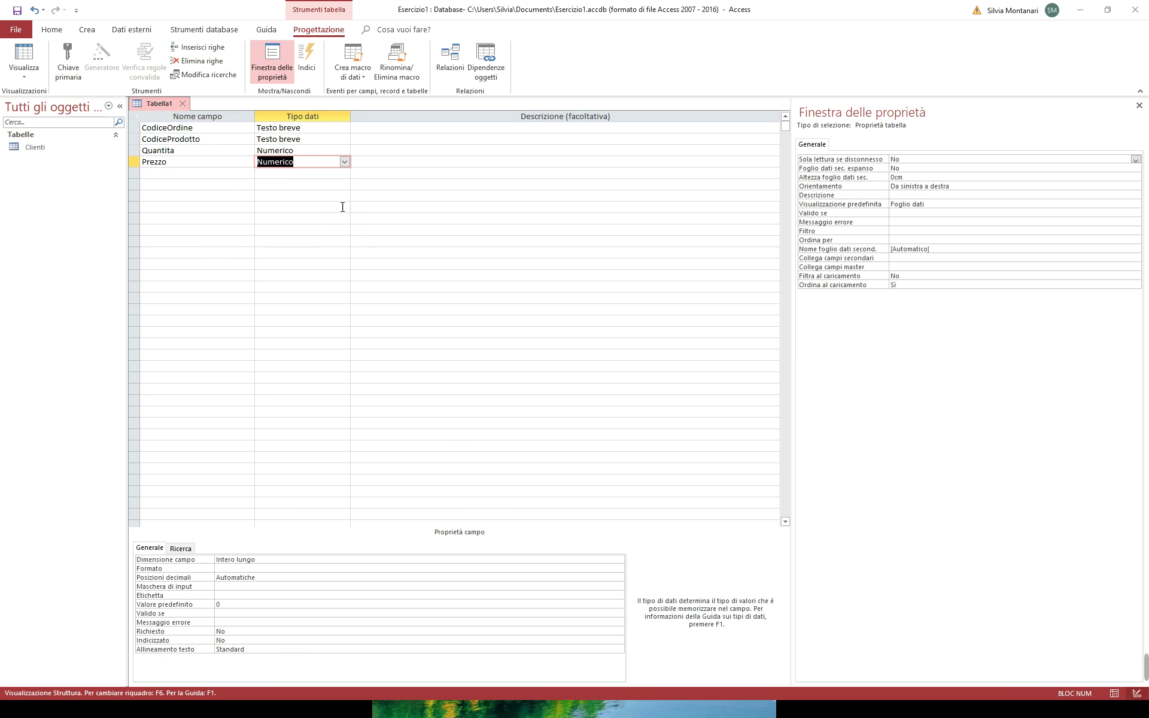
Step: Set the field size of Prezzo to Precisione doppia
left_click(612, 560)
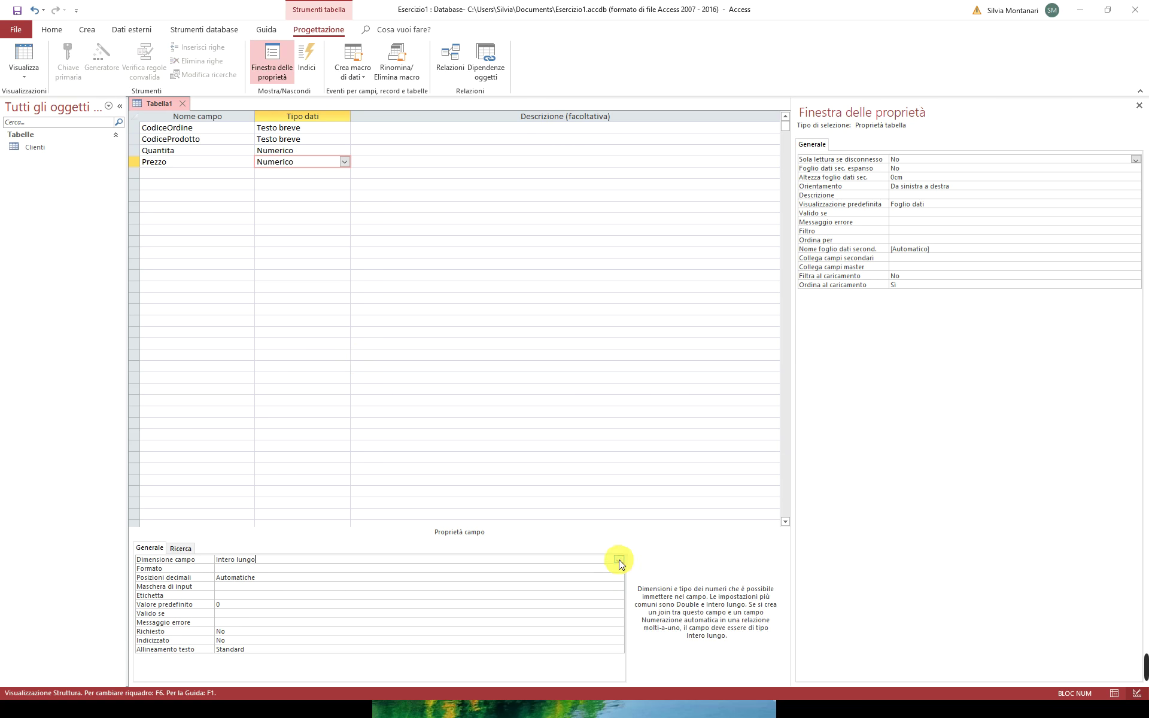
left_click(618, 560)
left_click(586, 601)
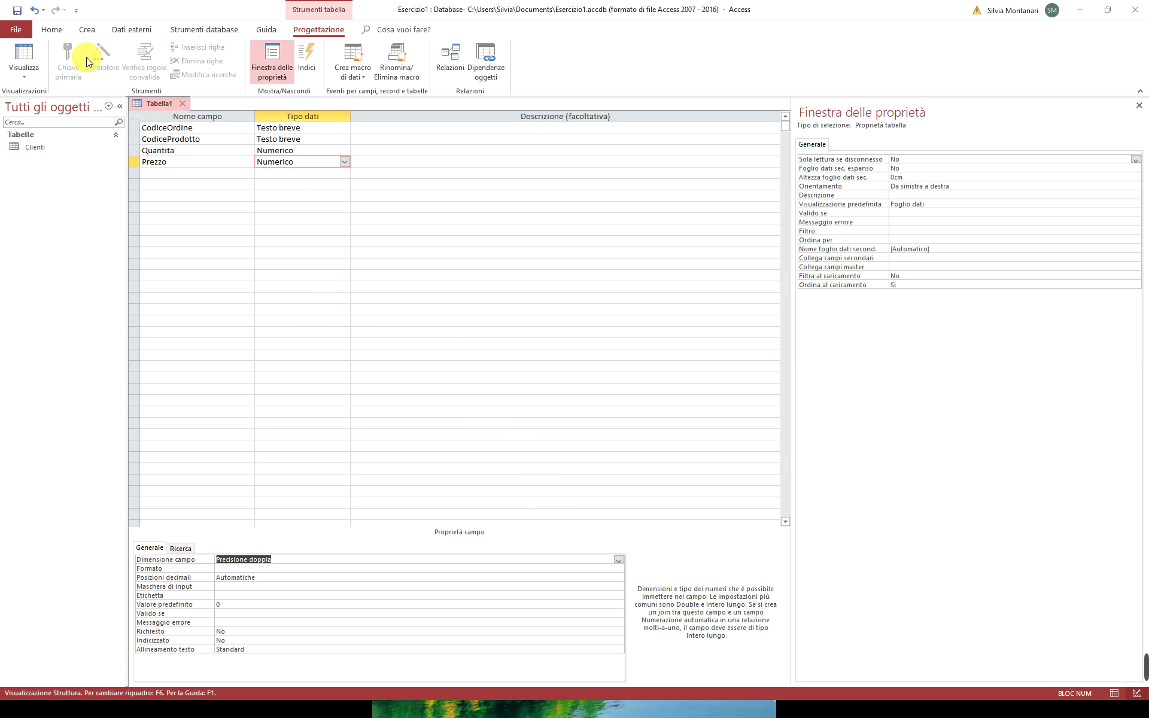
Step: Save the table as Ordini, letting Access create the primary key, and select the name of the new ID field
left_click(18, 11)
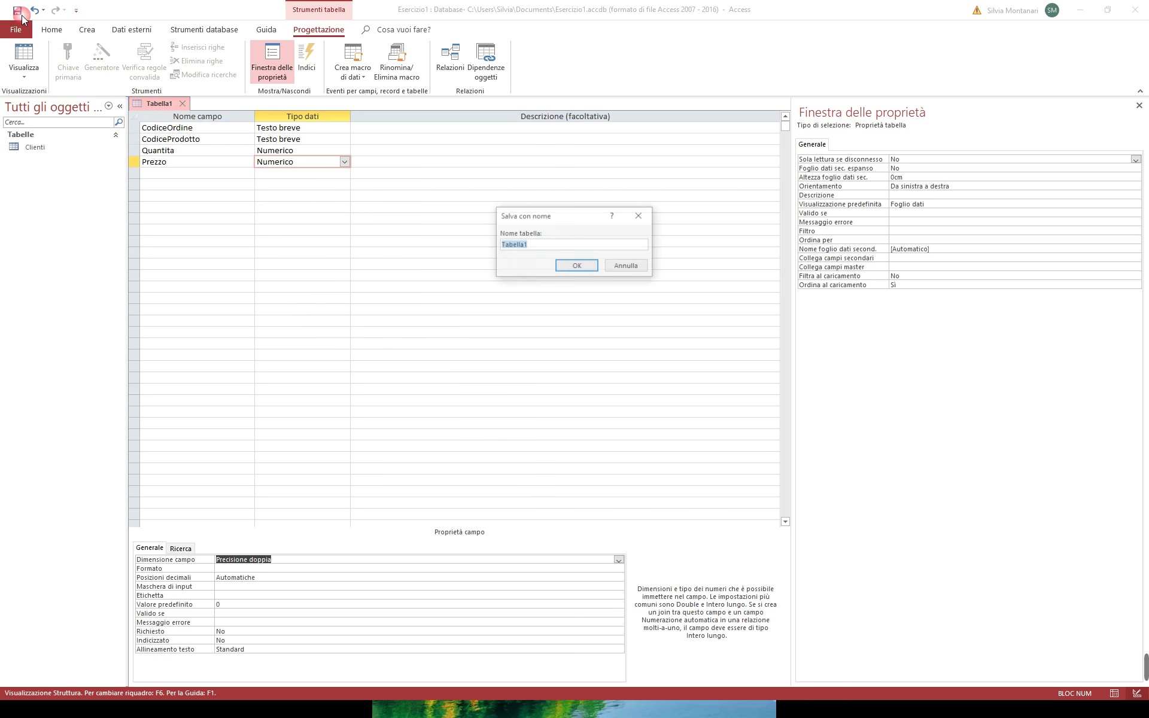
left_click_drag(530, 218, 436, 219)
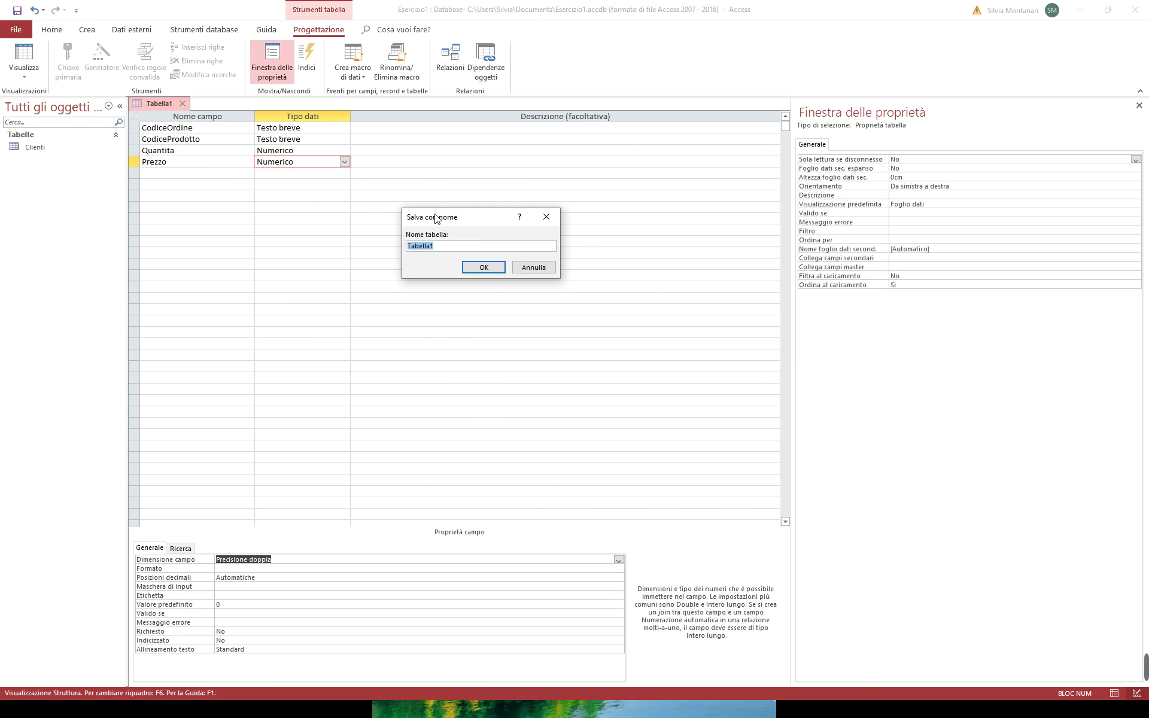
type("Ordini")
key("Return")
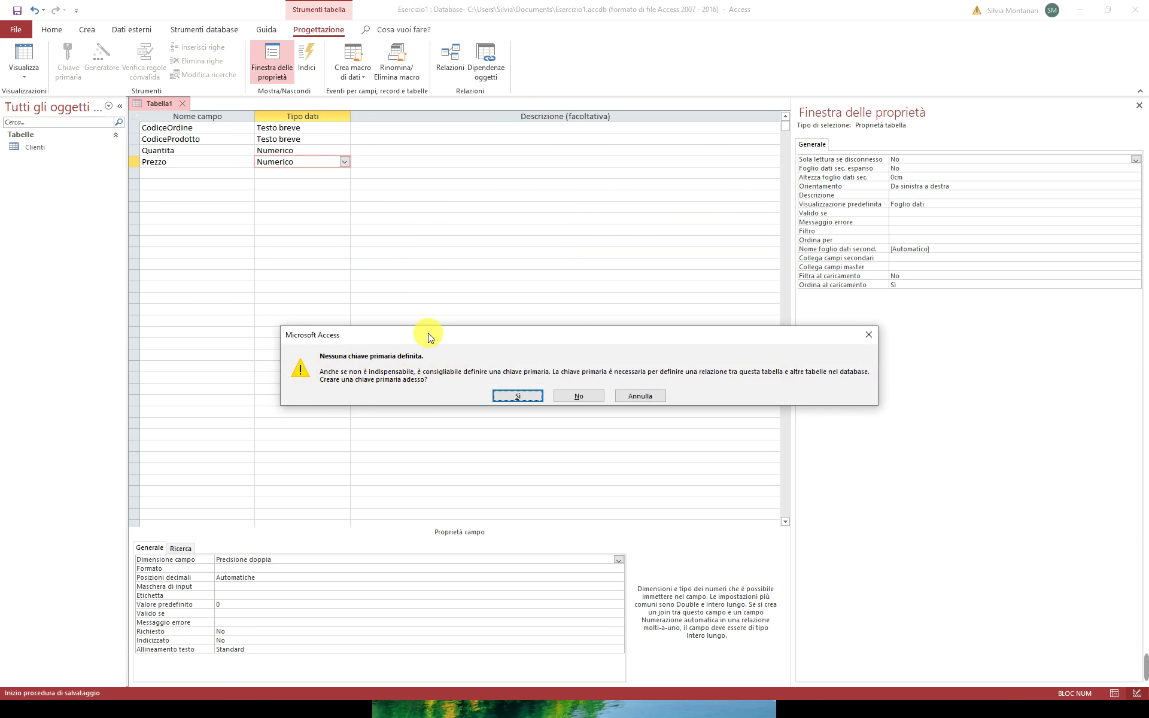
left_click(518, 396)
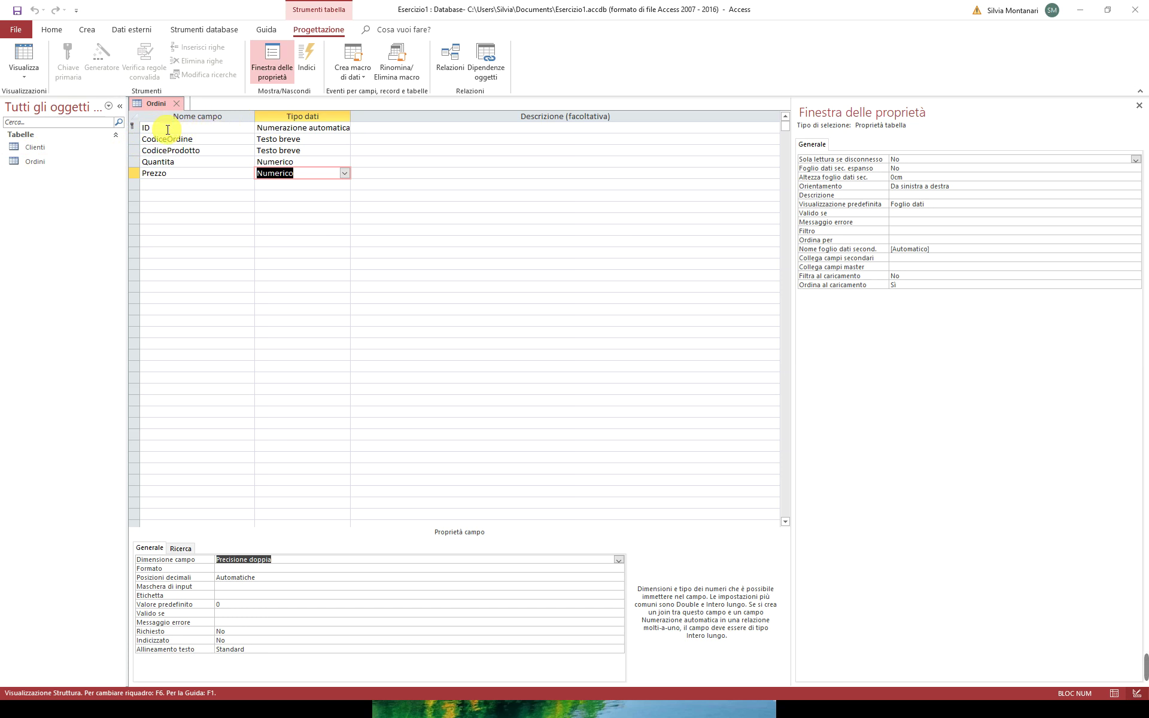
double_click(168, 128)
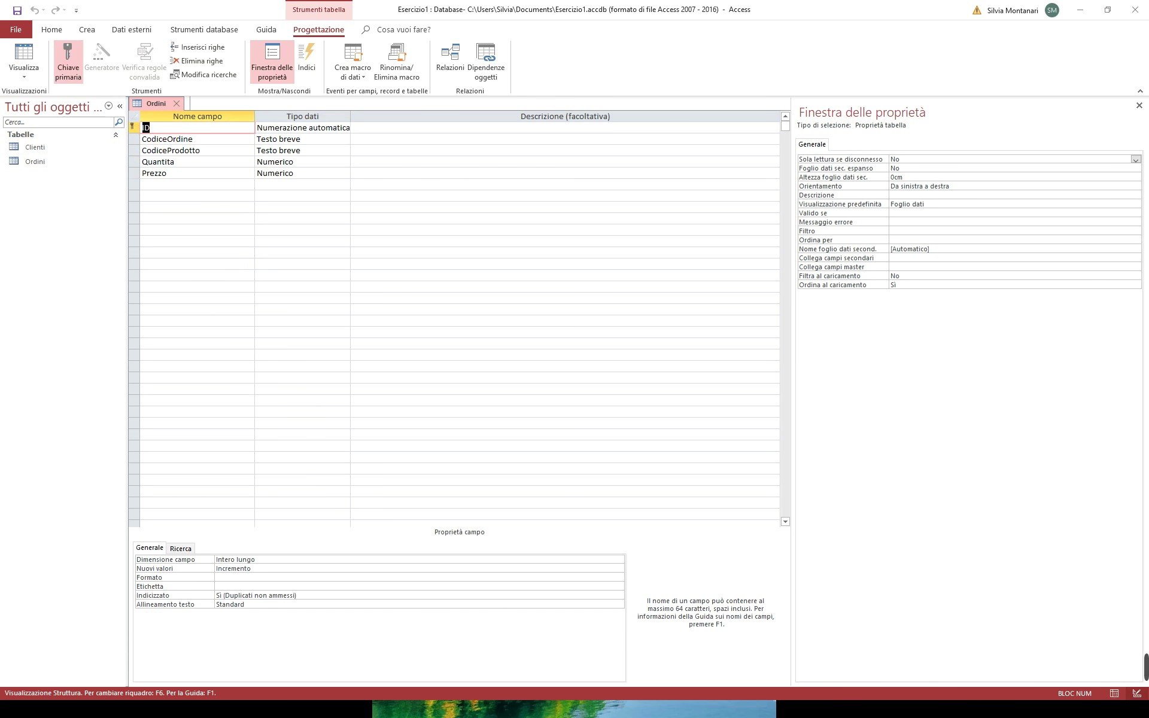
Step: Switch to the Notepad++ notes and add the heading "Dati univoci" below the "Modalità struttura" line, separated by an empty line
key("alt+Tab")
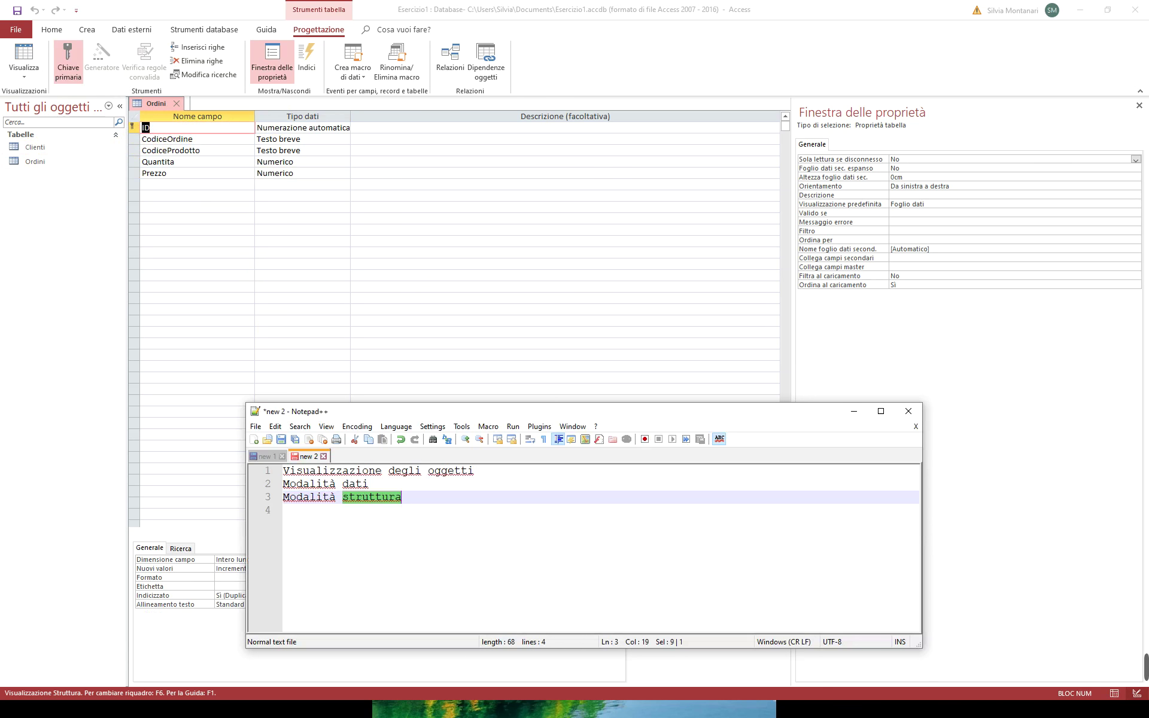
left_click(407, 496)
key("Return")
key("Return")
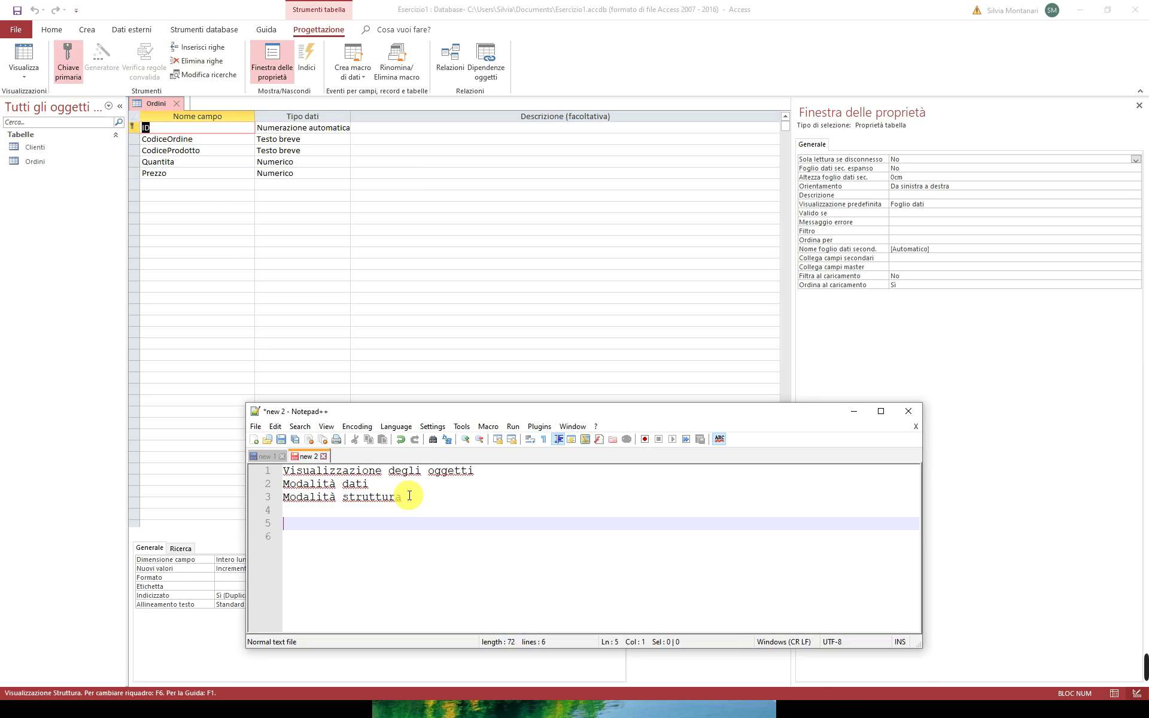
type("Dati univoci")
key("Return")
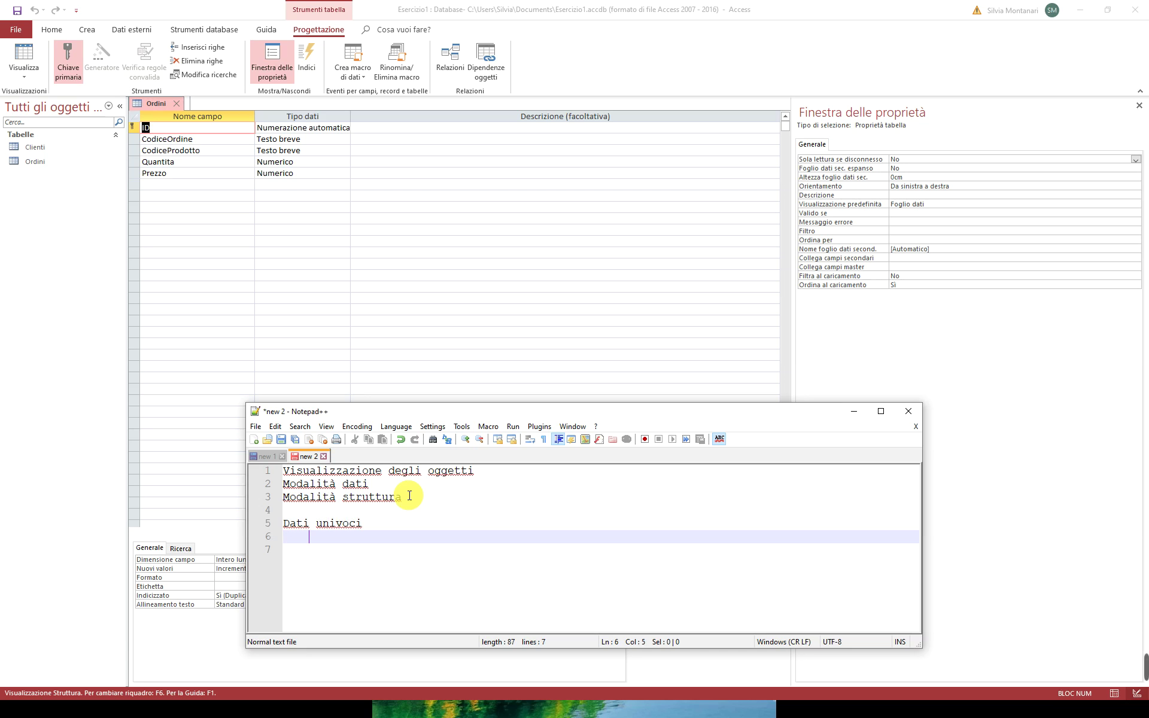
Step: Write the indented line "richiede che vi sia una informazione che indichi la non duplicazione dei dati" under the "Dati univoci" heading
key("Tab")
type("richiede che ")
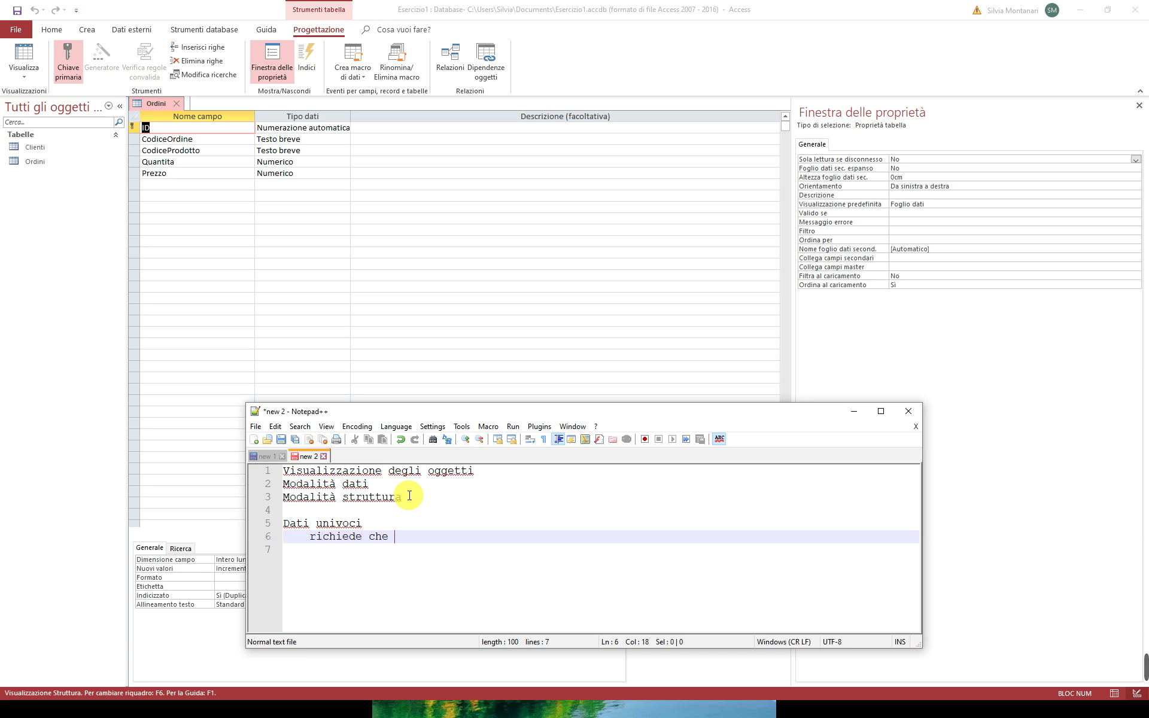
type("vi sia una informazione che ")
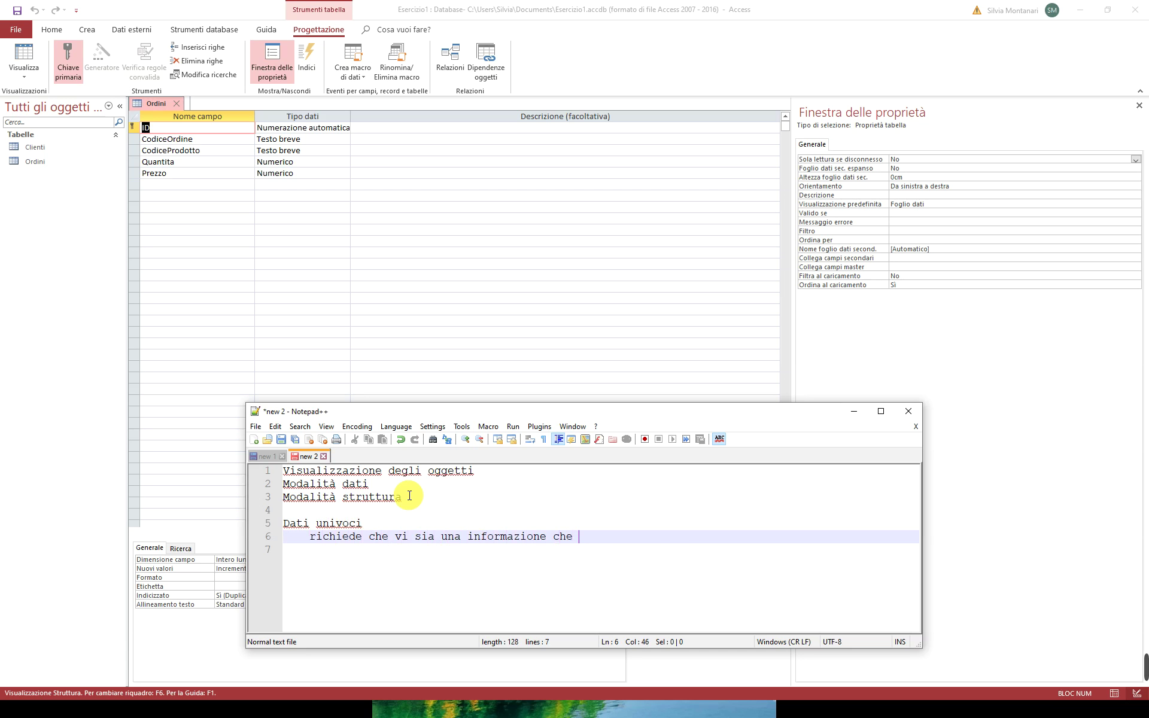
type("indichi ")
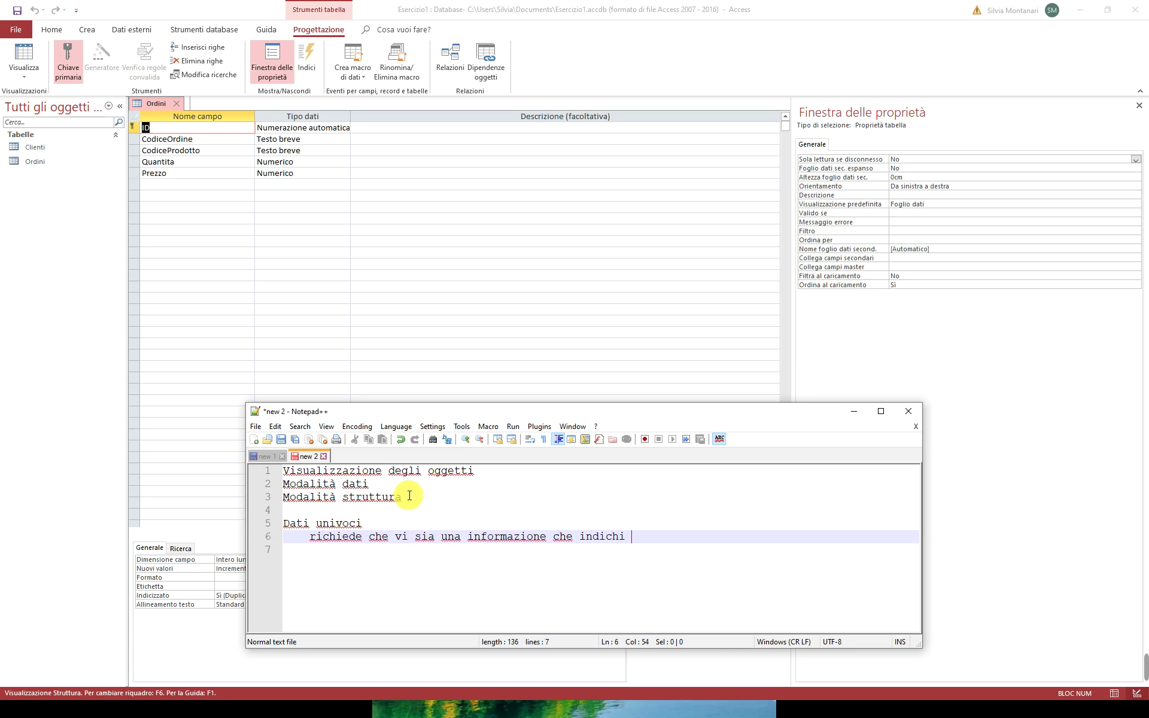
type("la non d")
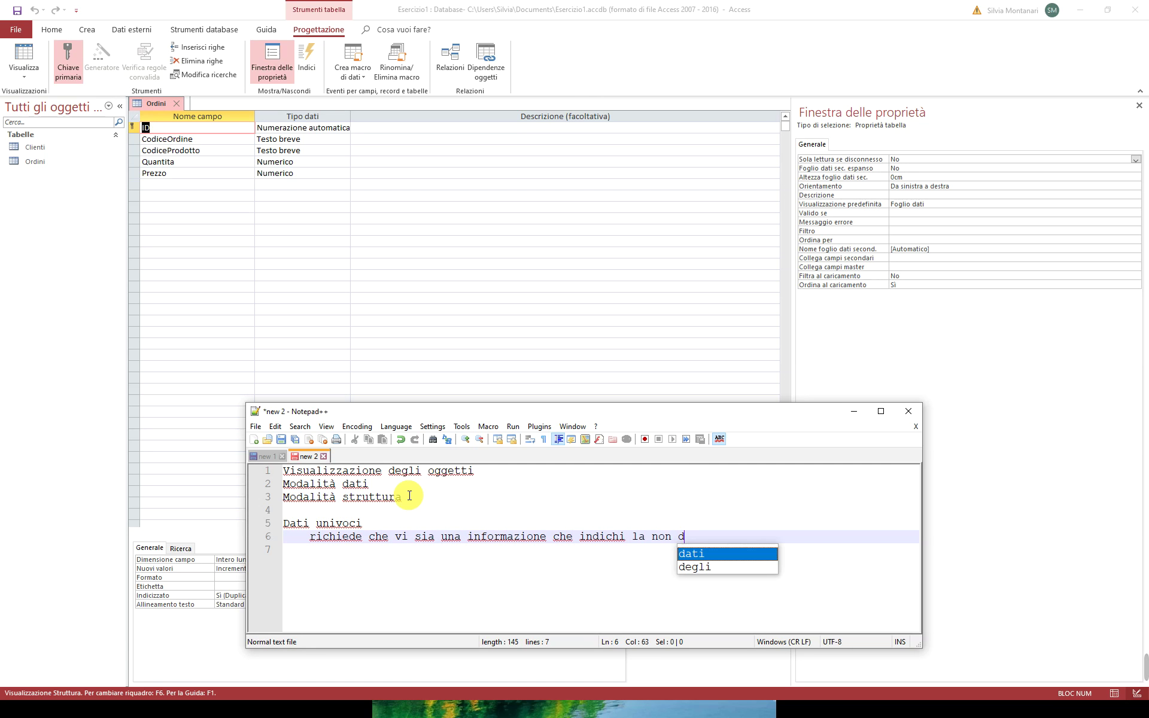
type("pplicaz")
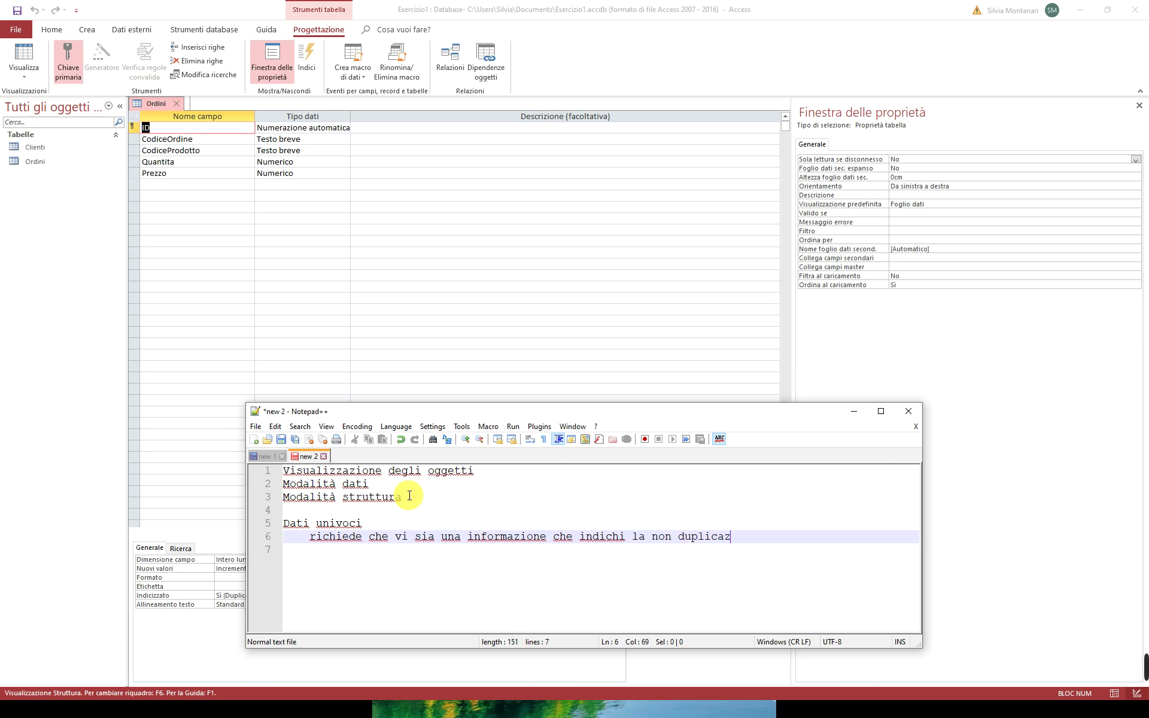
type("ione dei dati")
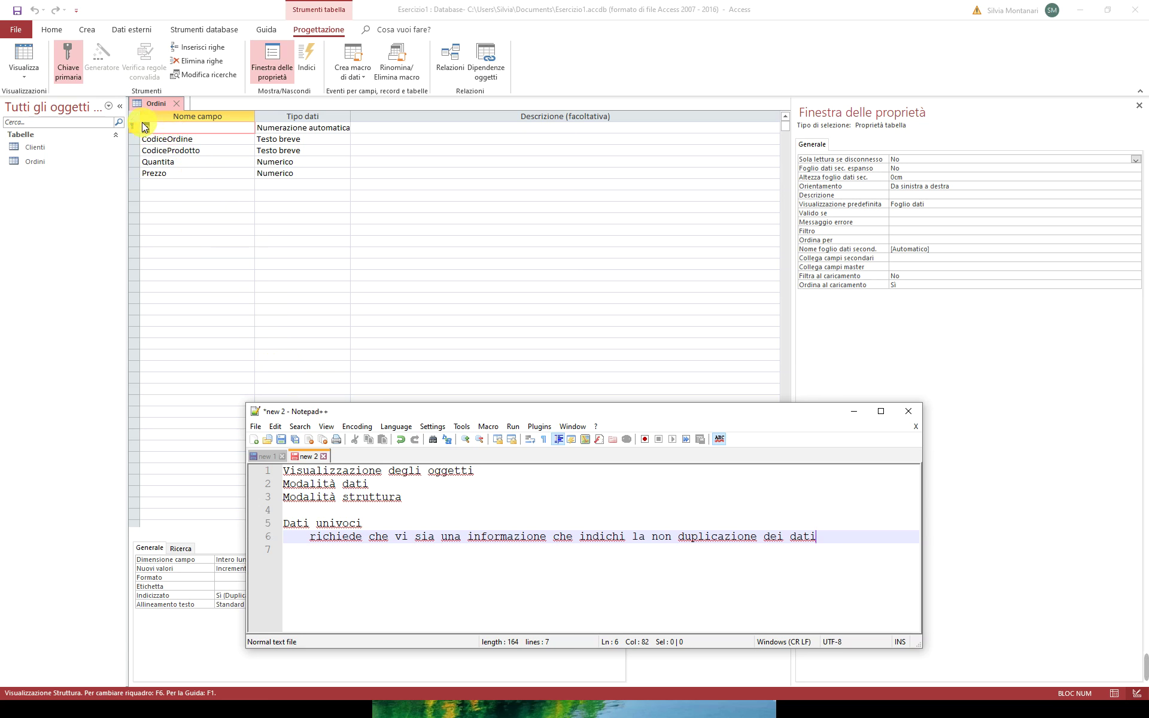
Step: Add the indented line "Identificativo" below the sentence about data duplication
left_click(314, 547)
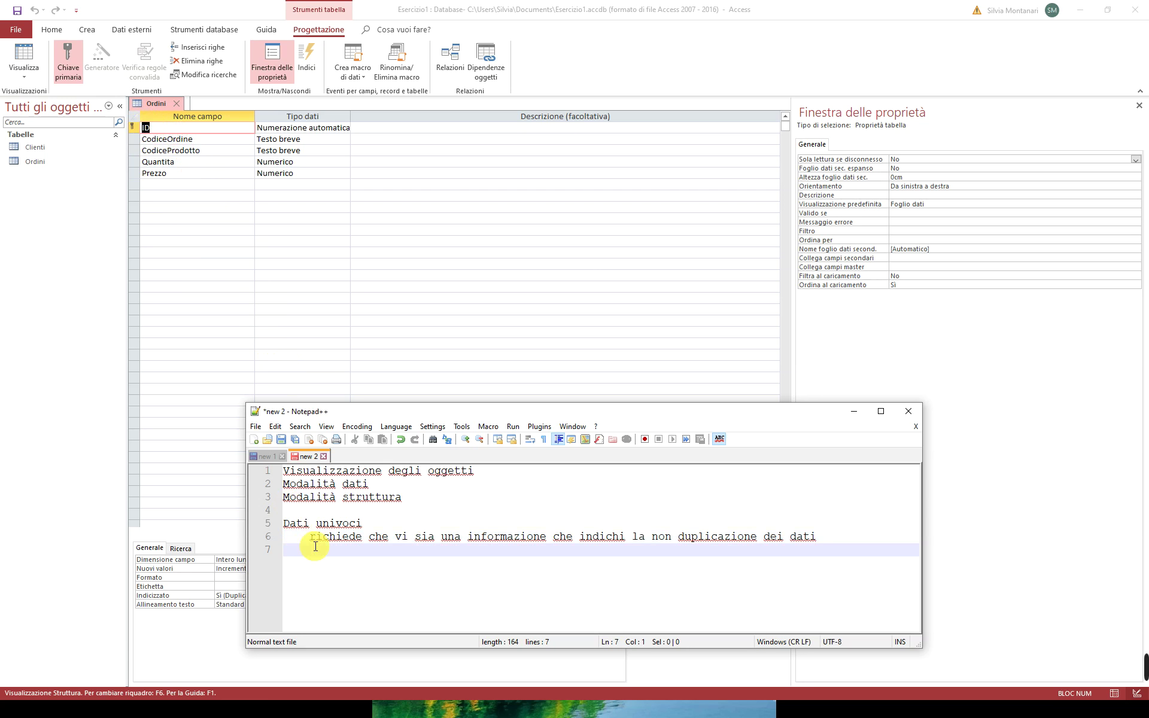
type("Il")
type("entifia")
type("ctivo")
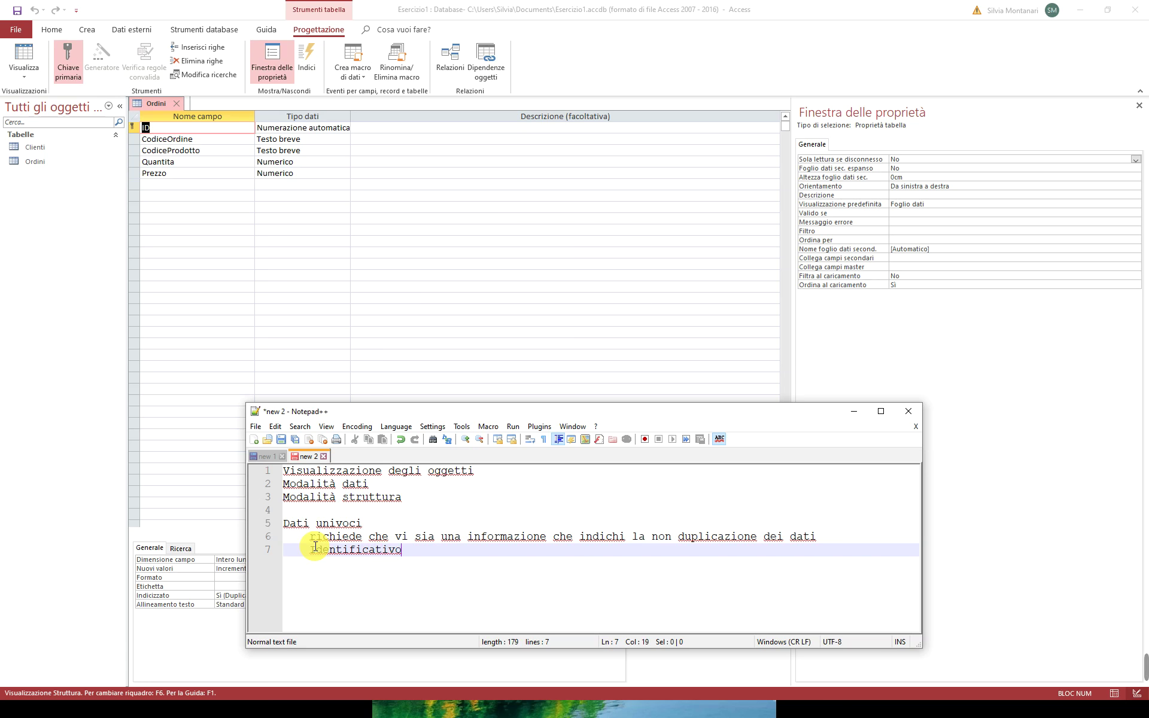
Step: Add the indented line "Numerazione automatica significa che da solo Access crea un numero" below "Identificativo"
key("Return")
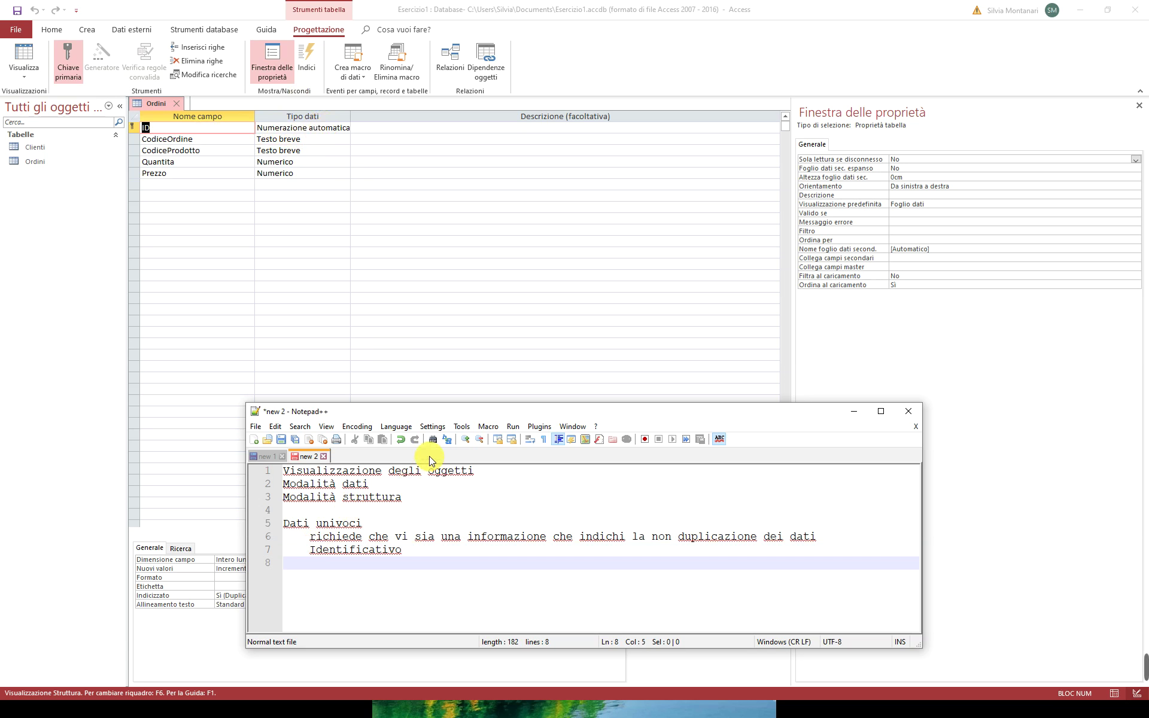
type("Numerazione automatica ")
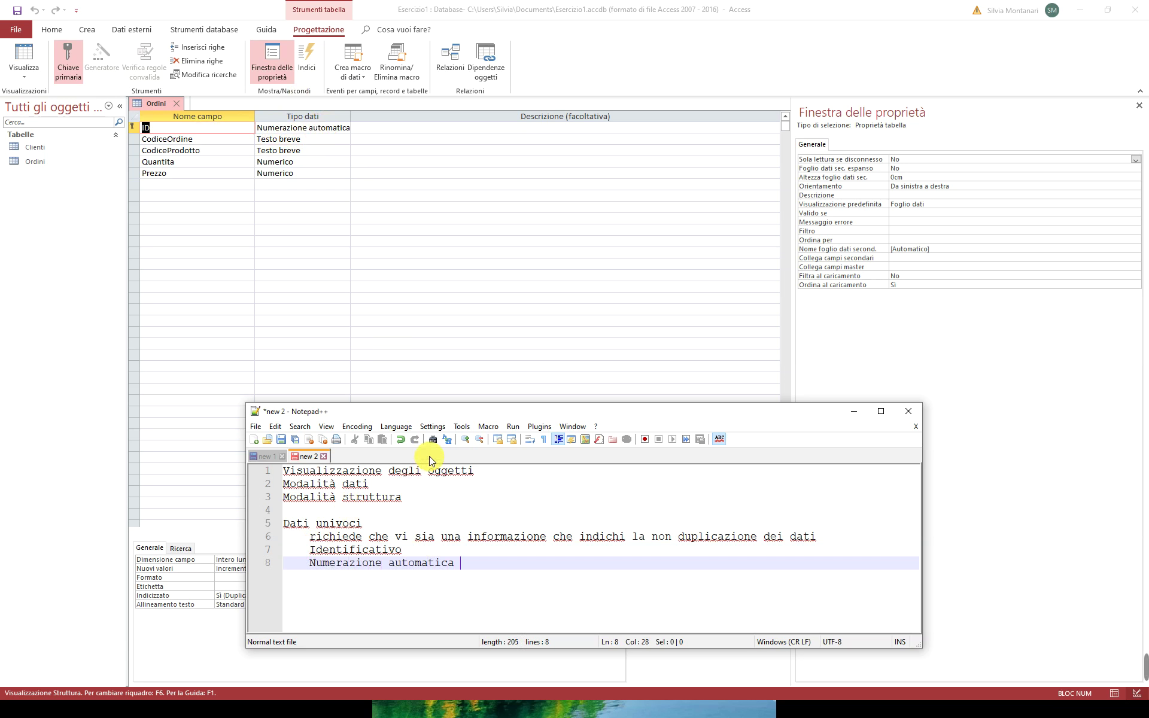
type("significa che da solo ")
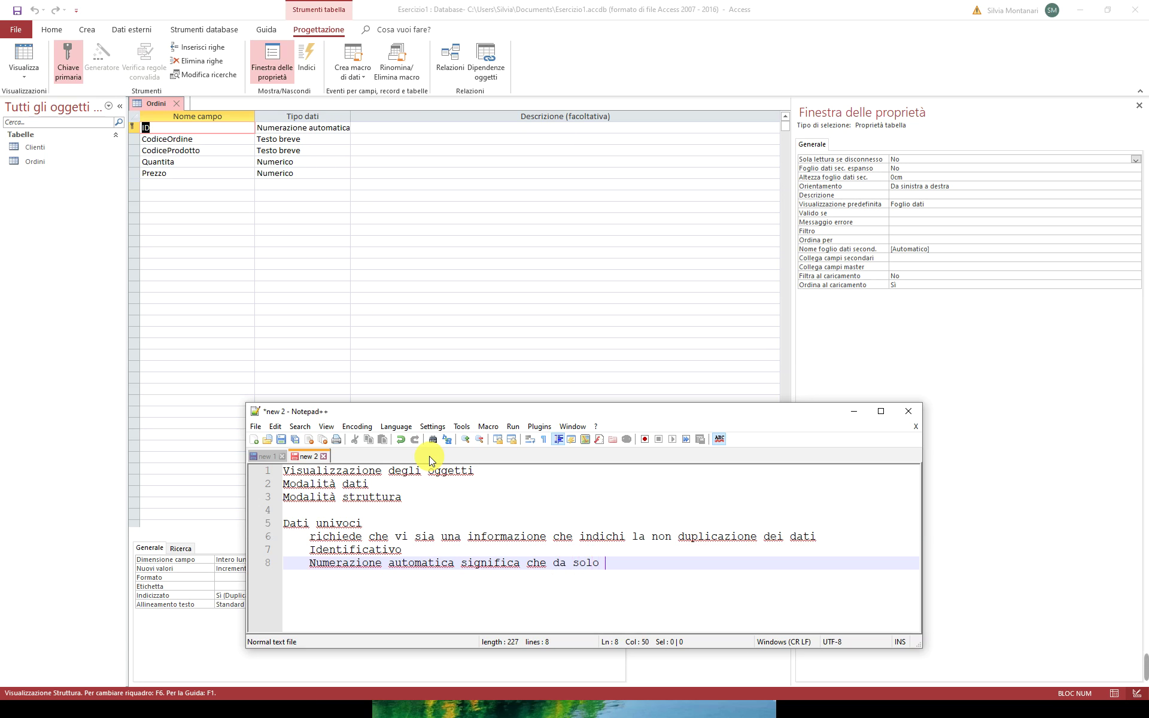
type("Access crea un numero")
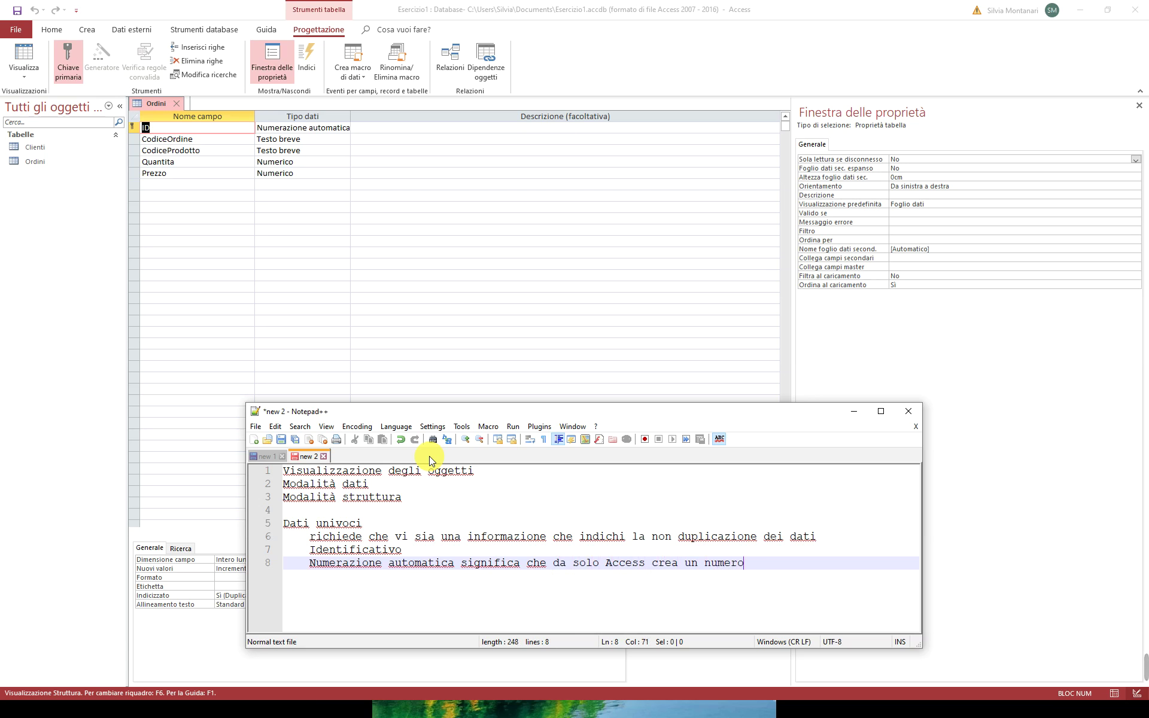
Step: Complete the automatic numbering line with "per ogni riga" and add the indented lines "riga -->1", "seconda riga -->2" and "terza riga -->3" below it
type(" per ogni riga")
key("Return")
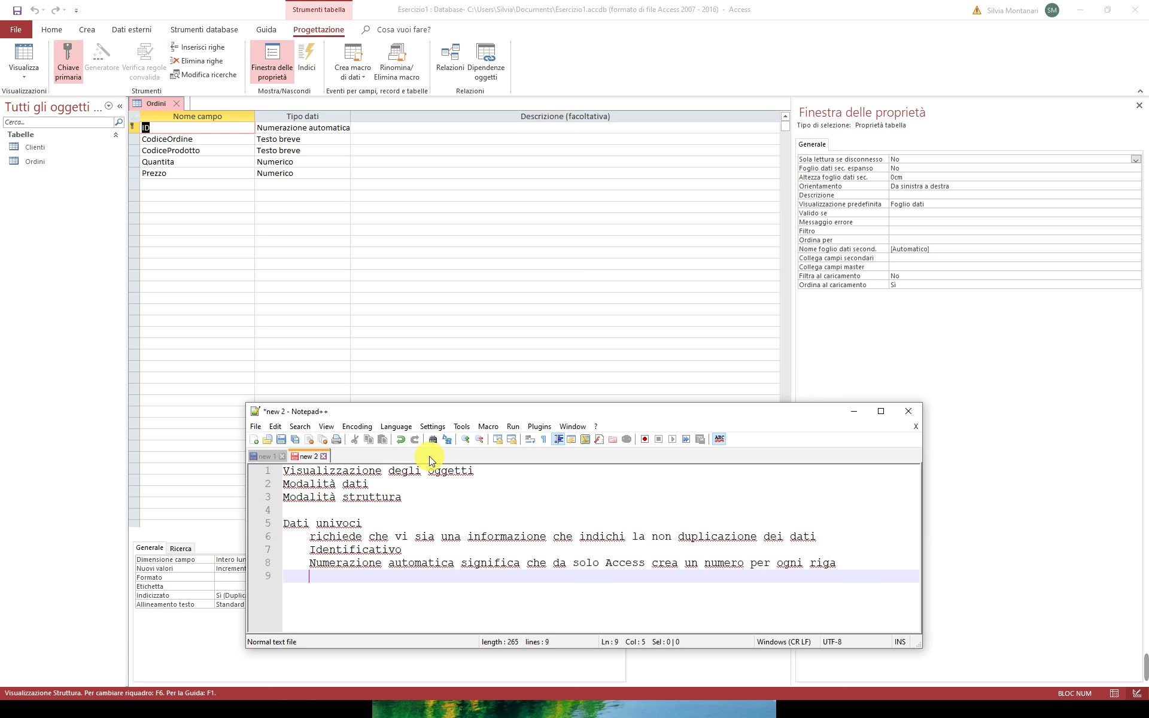
type("riga -->1")
key("Return")
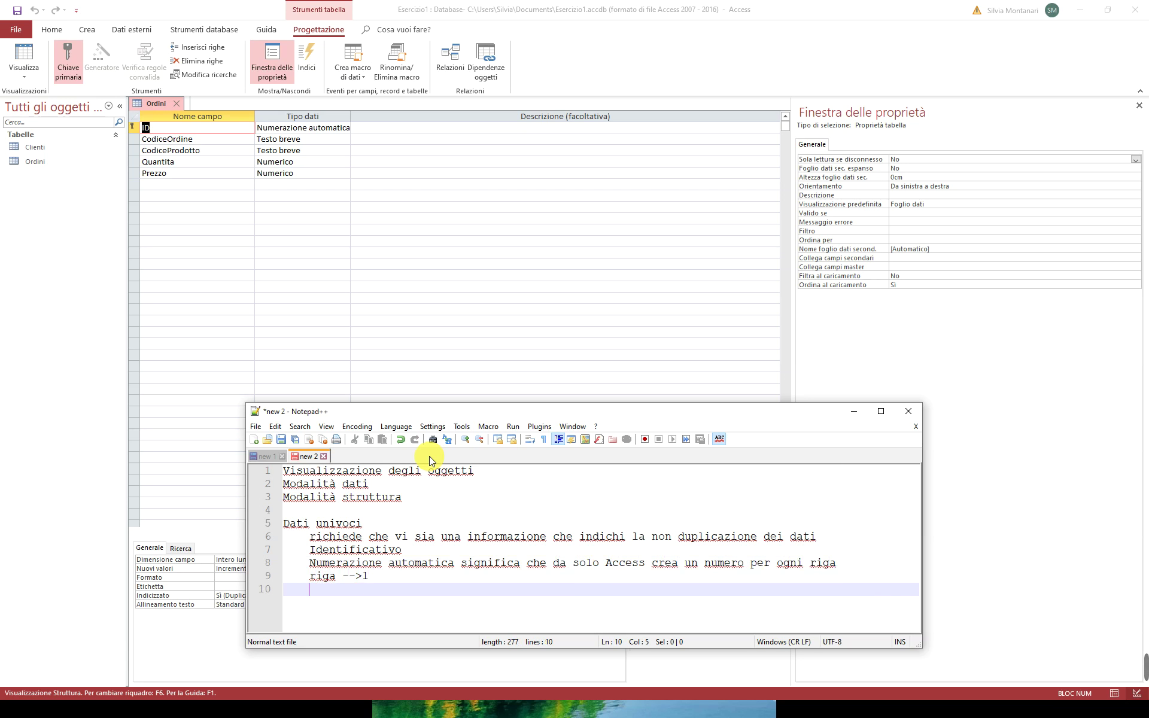
type("seconda riga -->2")
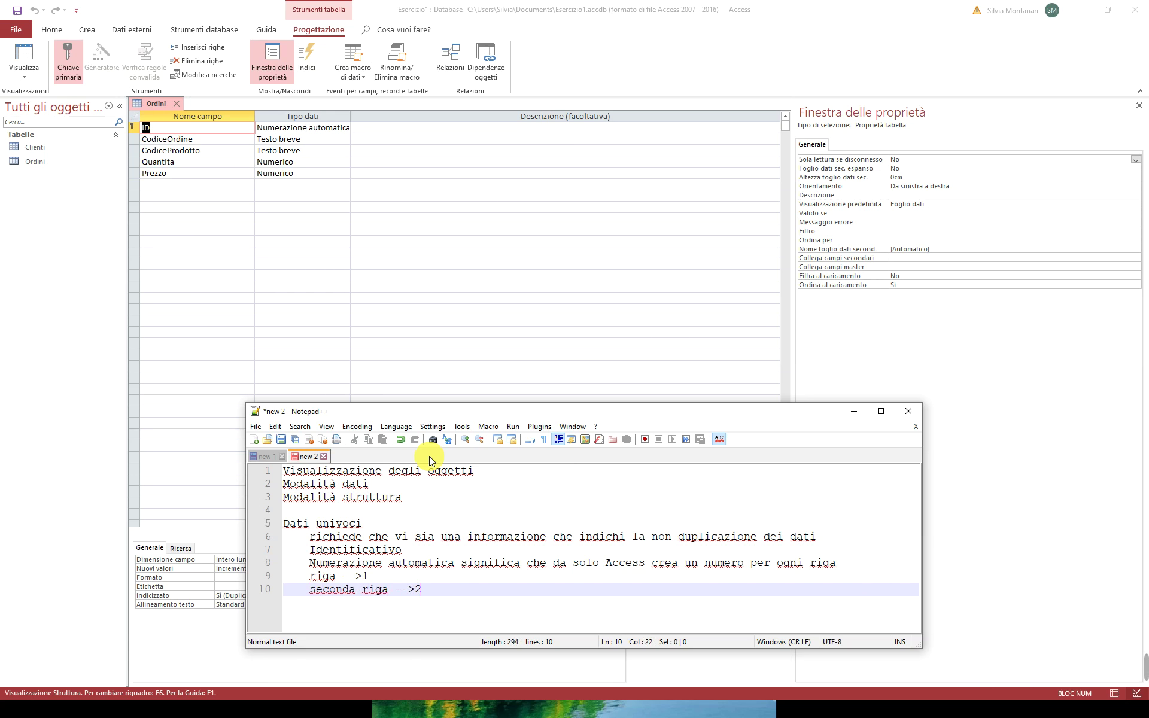
key("Return")
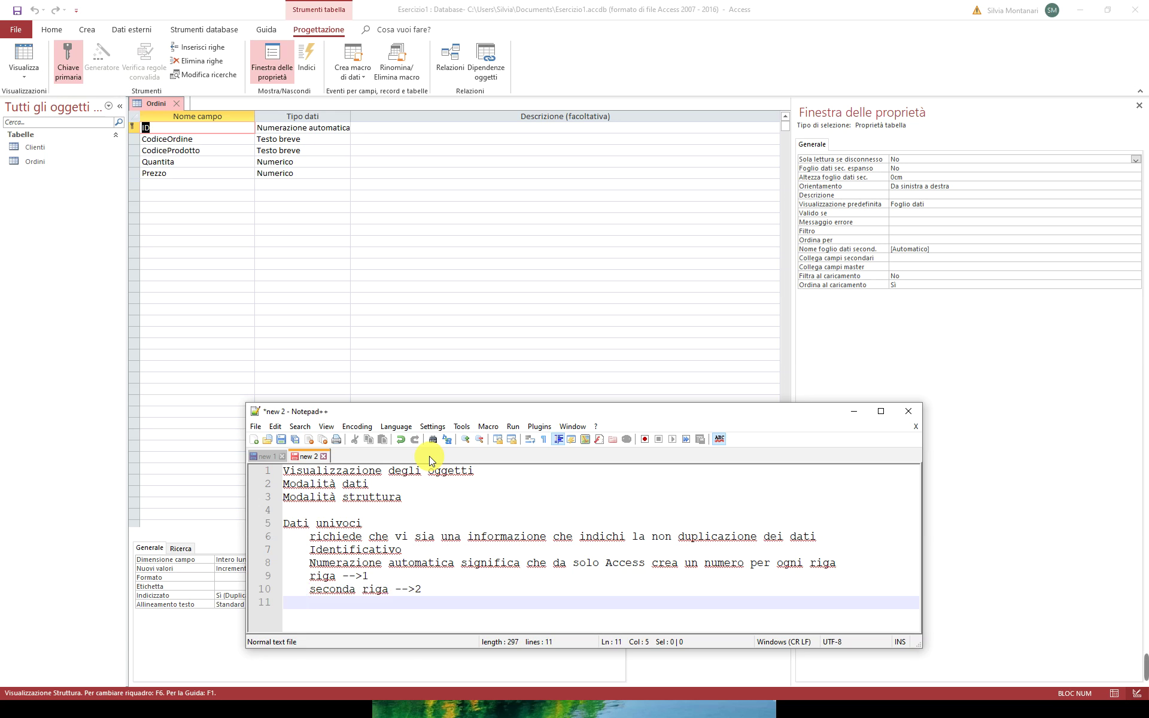
type("terza riga --")
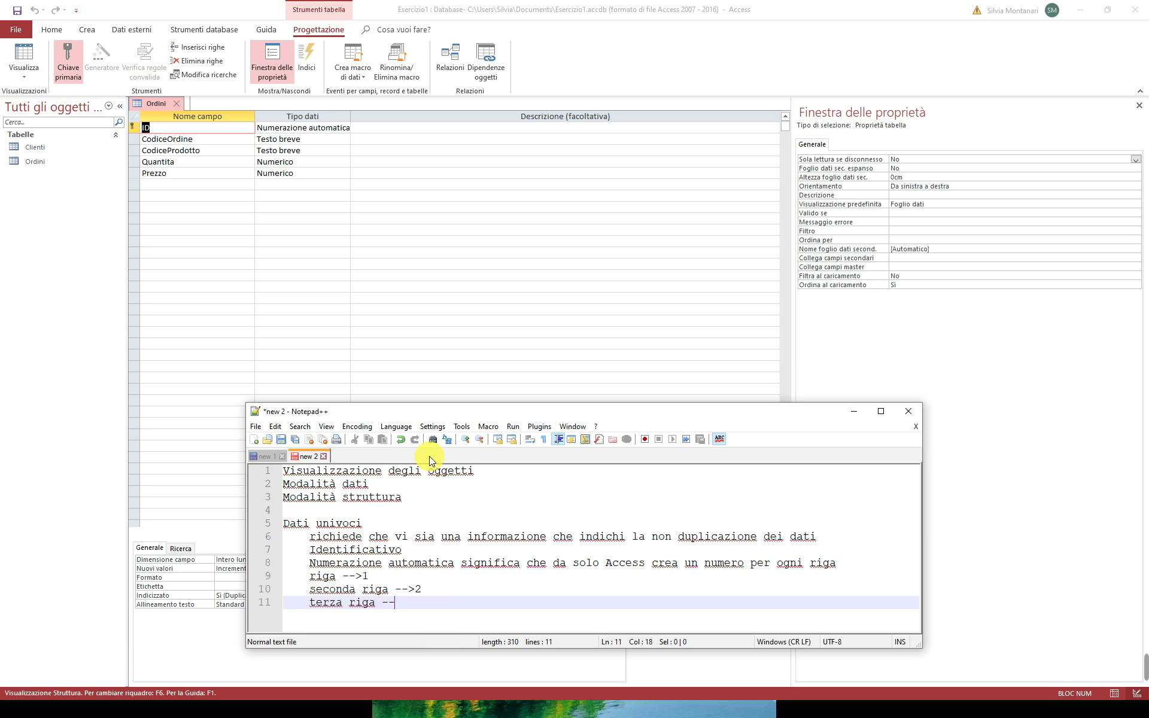
type(">3")
key("Return")
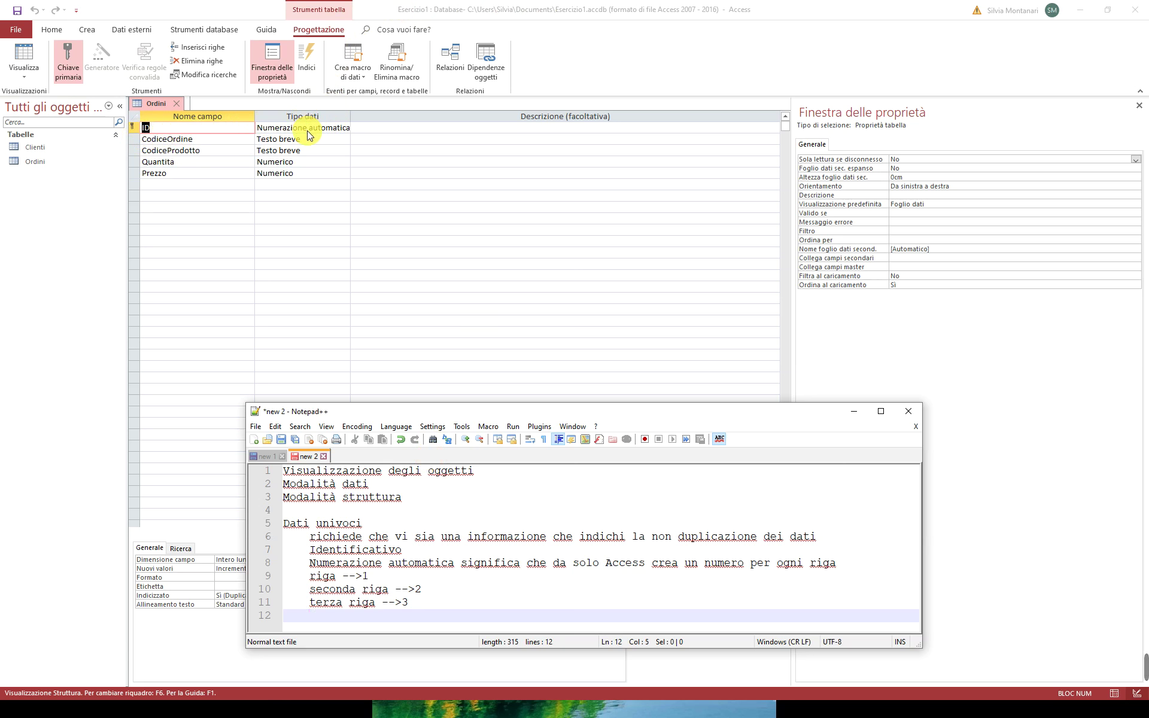
Step: Highlight the "Dati univoci" heading in the notes
left_click(363, 522)
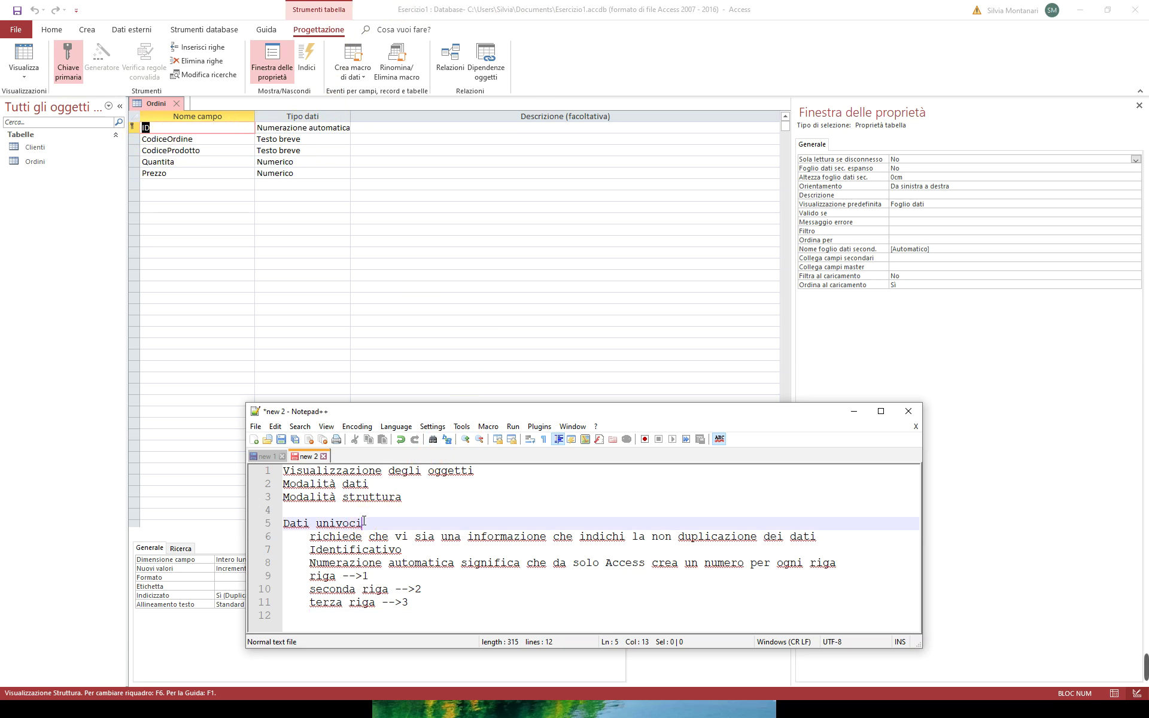
left_click_drag(363, 522, 285, 526)
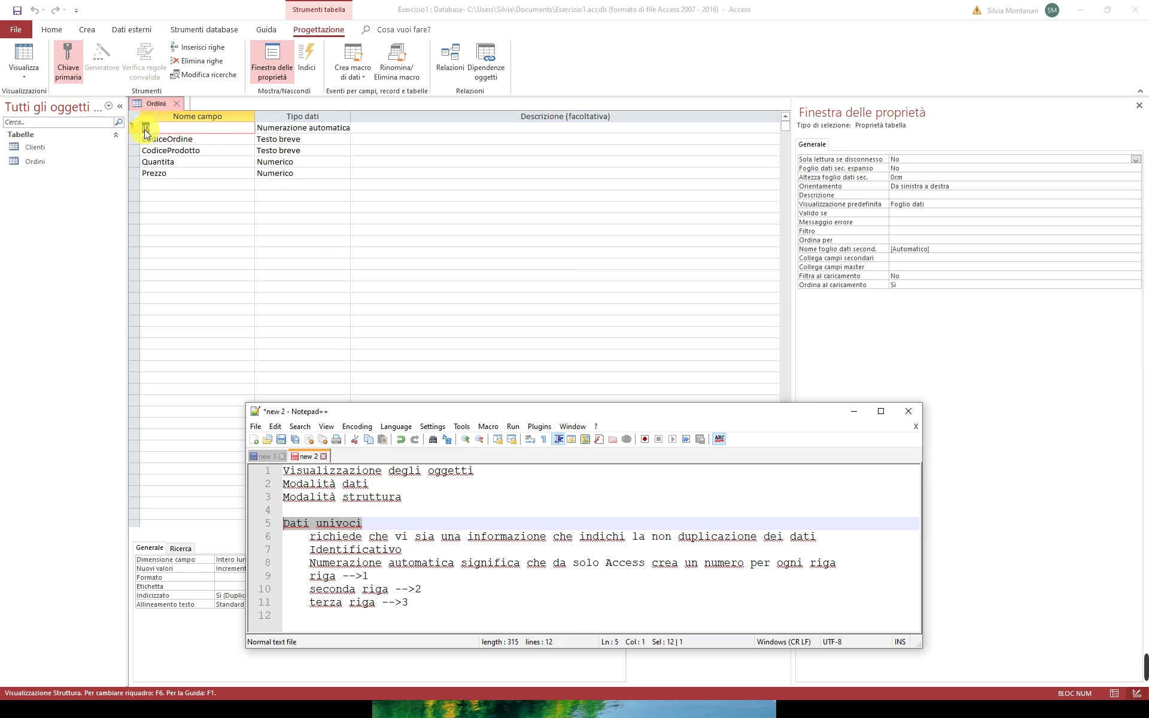
Step: Switch back to Access, then save and close the Ordini table design, leaving Ordini selected among the database's tables
left_click(17, 11)
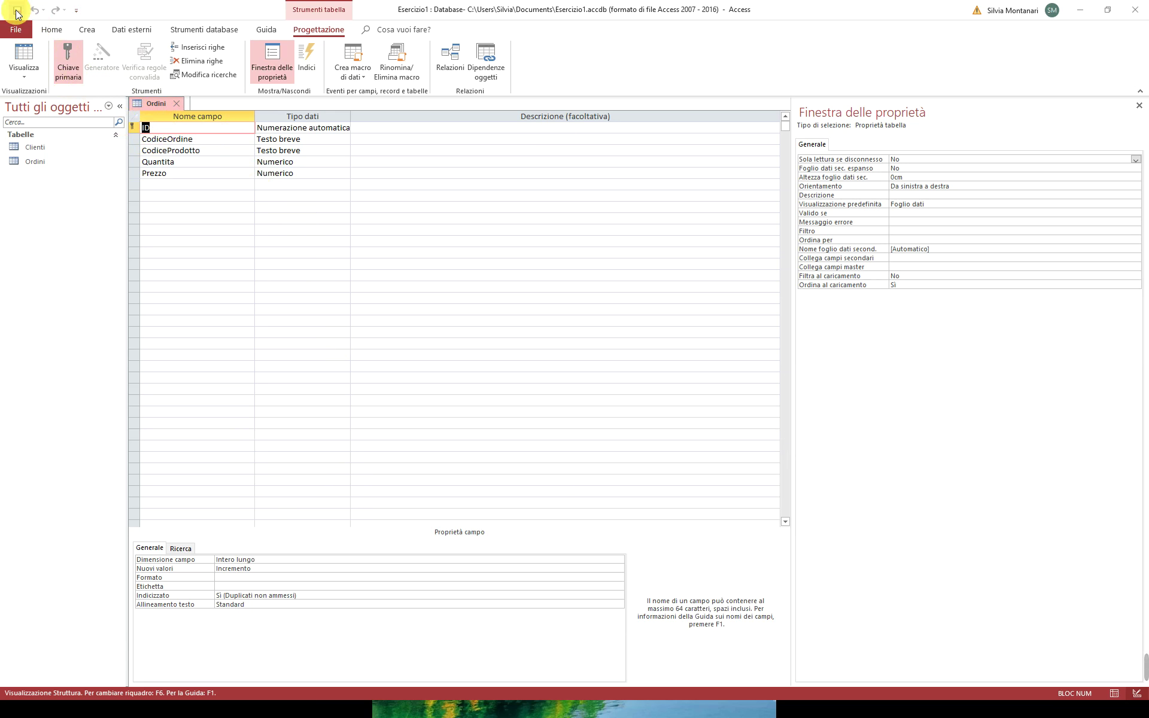
left_click(178, 104)
left_click(35, 148)
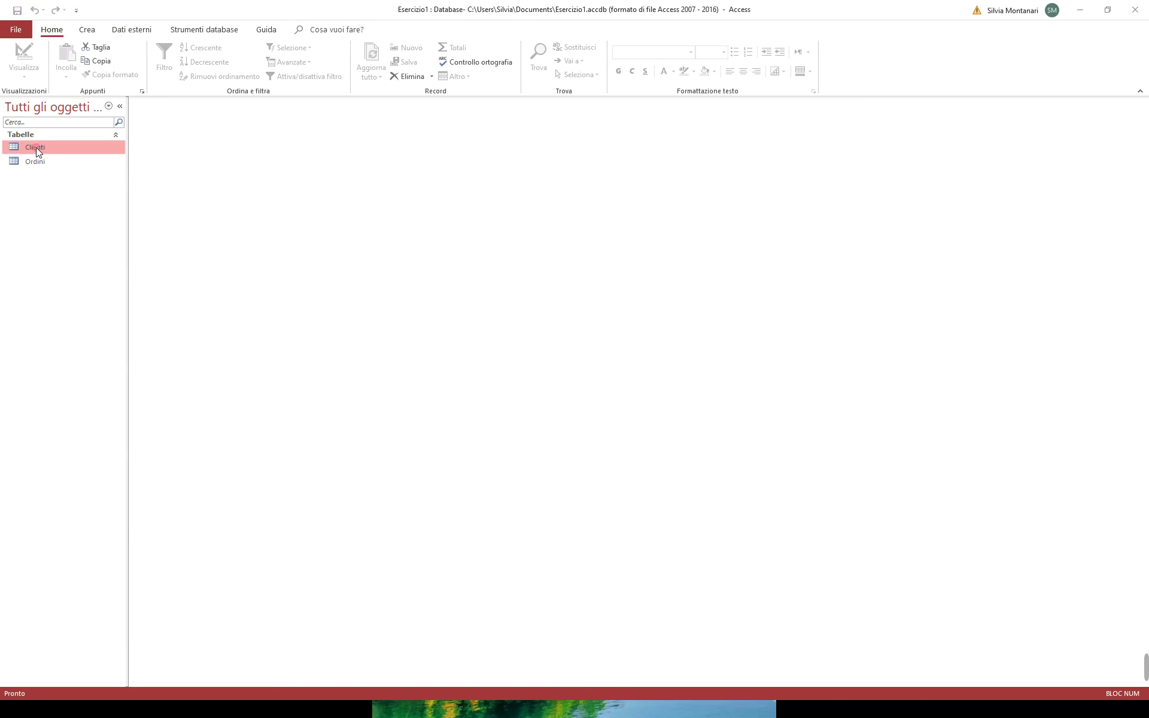
left_click(39, 163)
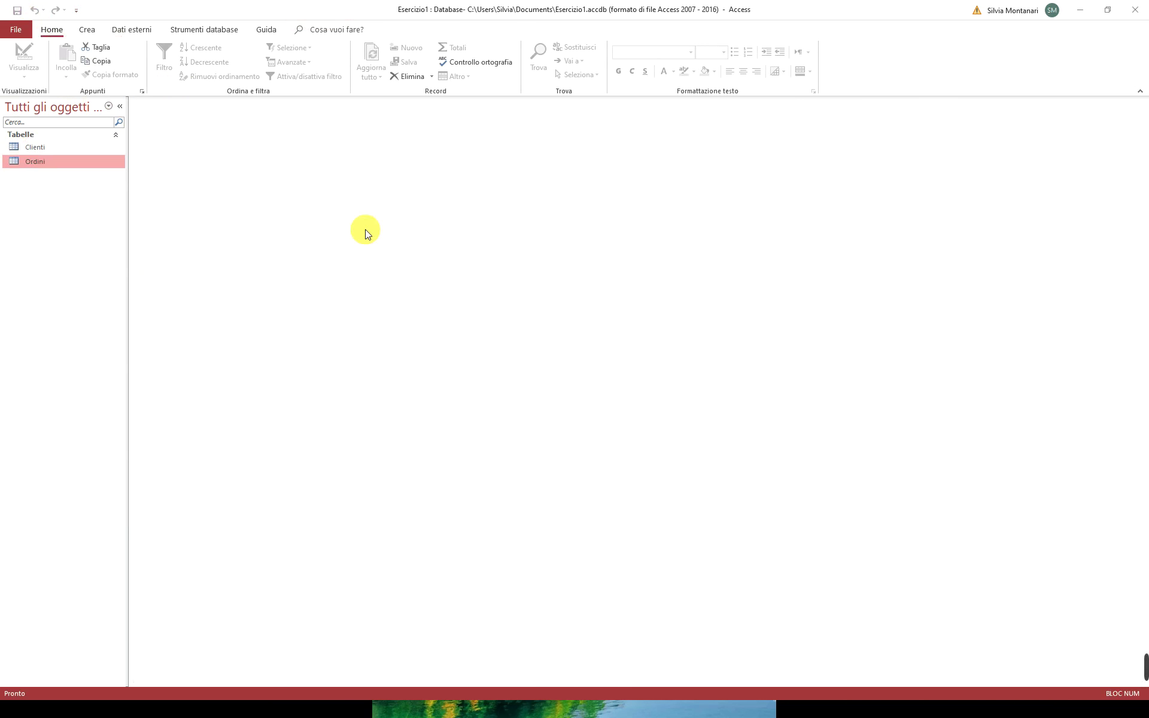